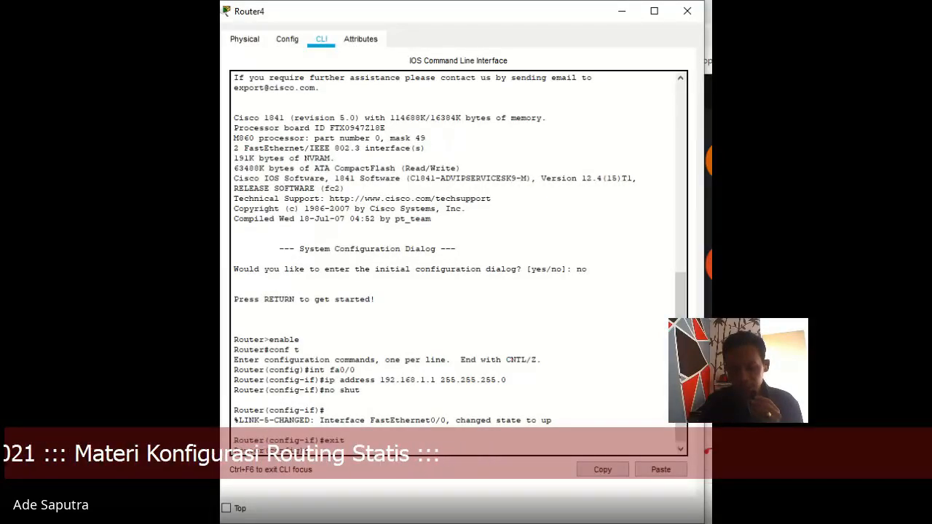
# Leave the fa0/0 interface configuration and enter configuration mode for interface fa0/1.
pyautogui.press('Return')
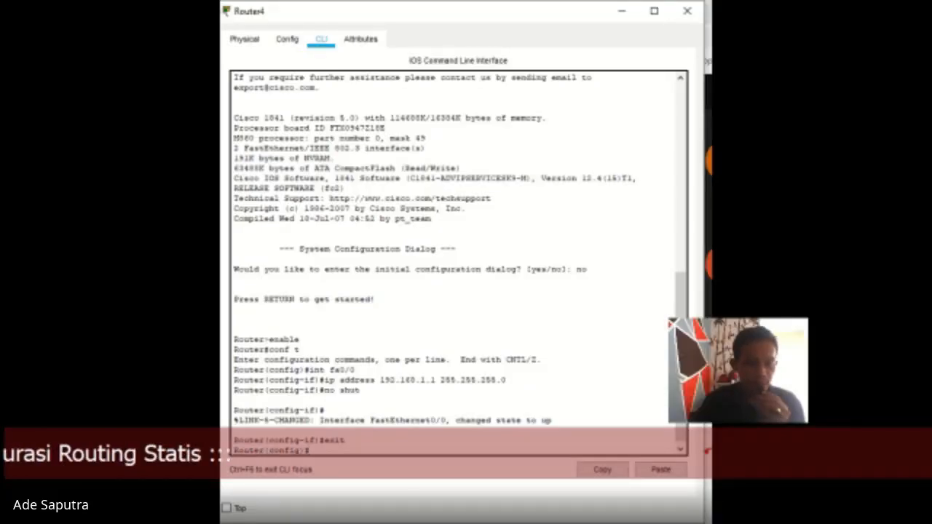
pyautogui.write('int')
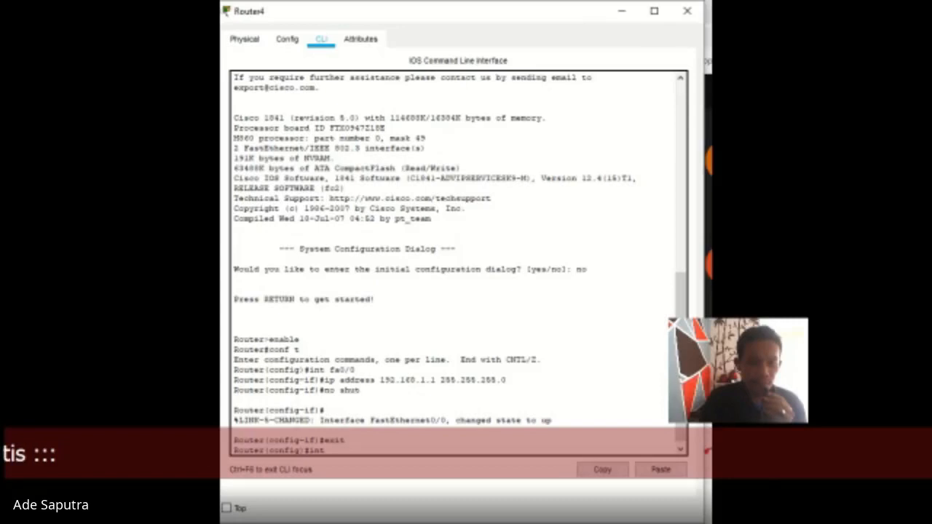
pyautogui.write(' fa')
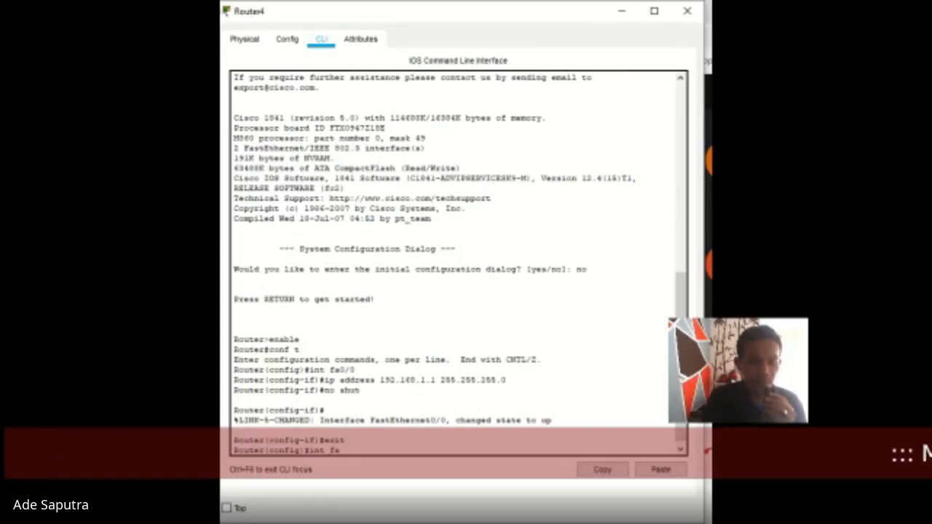
pyautogui.write('0/1')
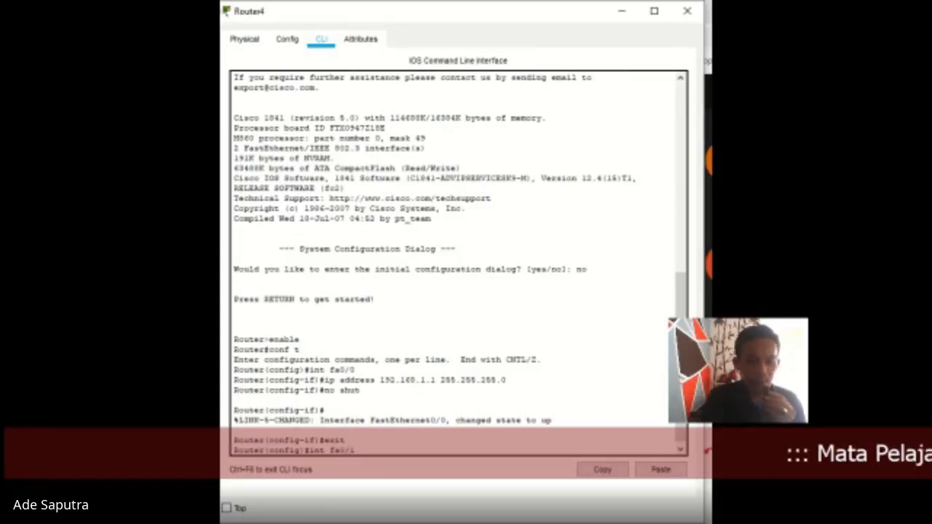
pyautogui.press('Return')
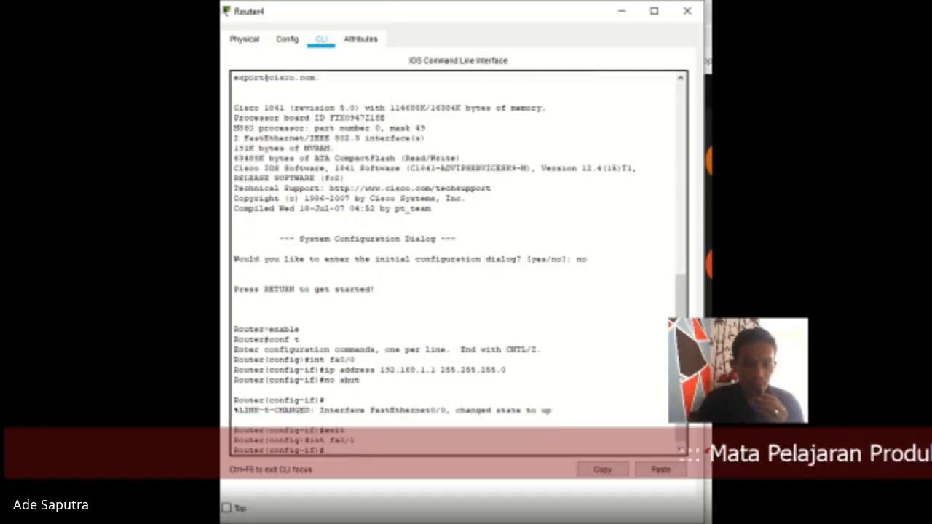
# Assign IP address 192.168.2.1 with mask 255.255.255.0 to interface fa0/1, checking the address against the PowerPoint slide.
pyautogui.write('ip')
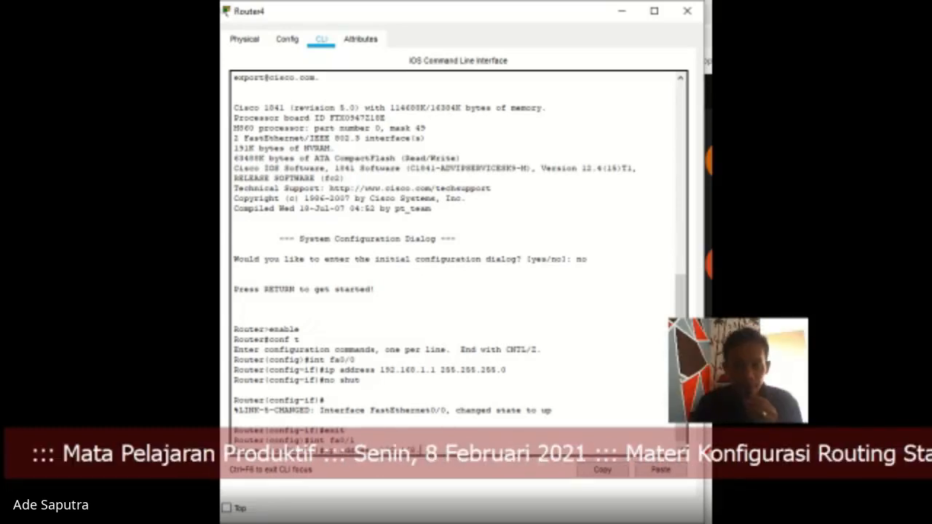
pyautogui.hotkey('alt', 'Tab')
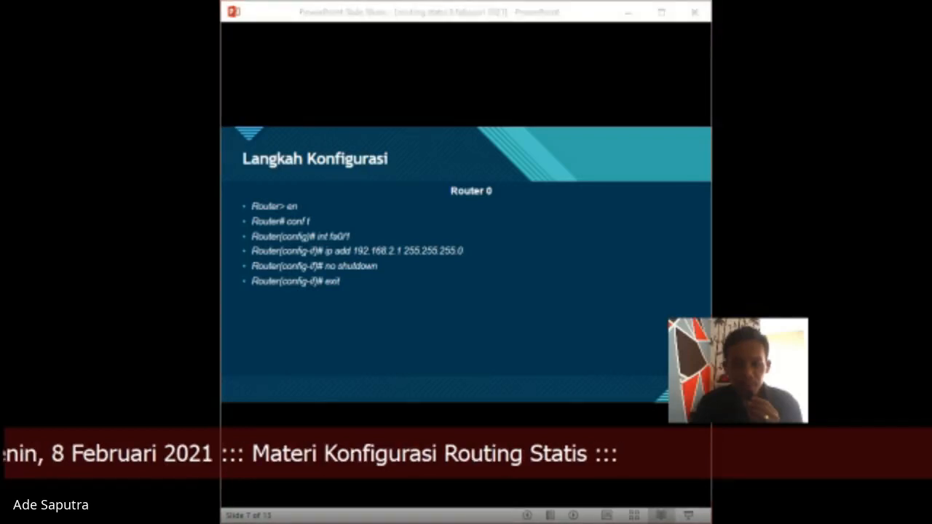
pyautogui.hotkey('alt', 'Tab')
pyautogui.write('2')
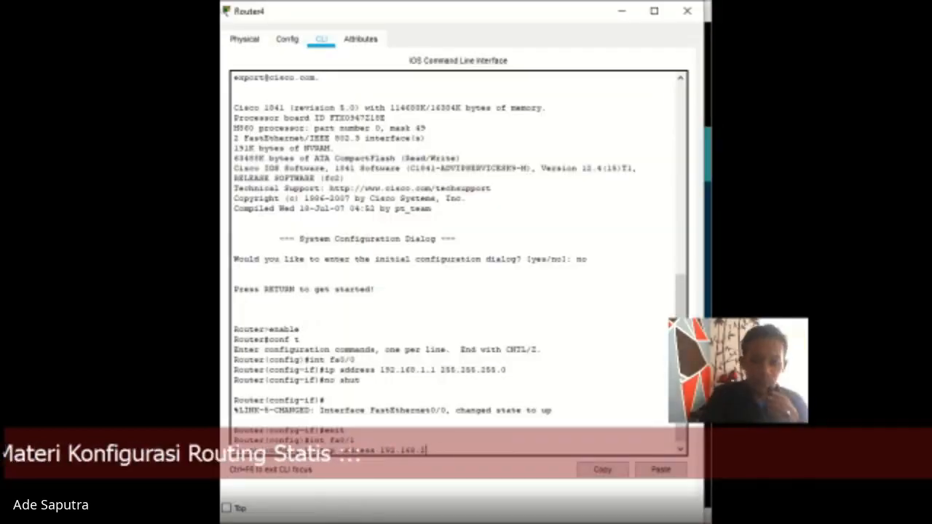
pyautogui.write('.')
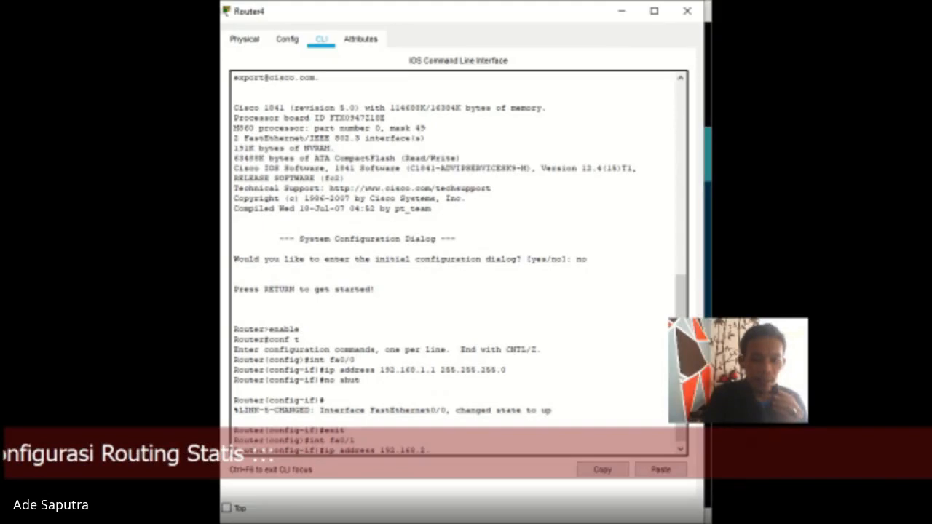
pyautogui.write('1 255')
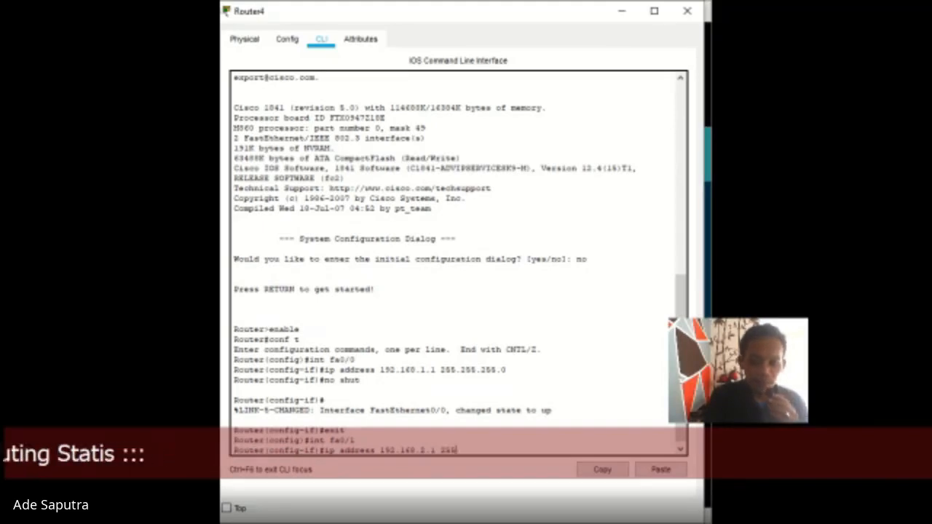
pyautogui.write('.255')
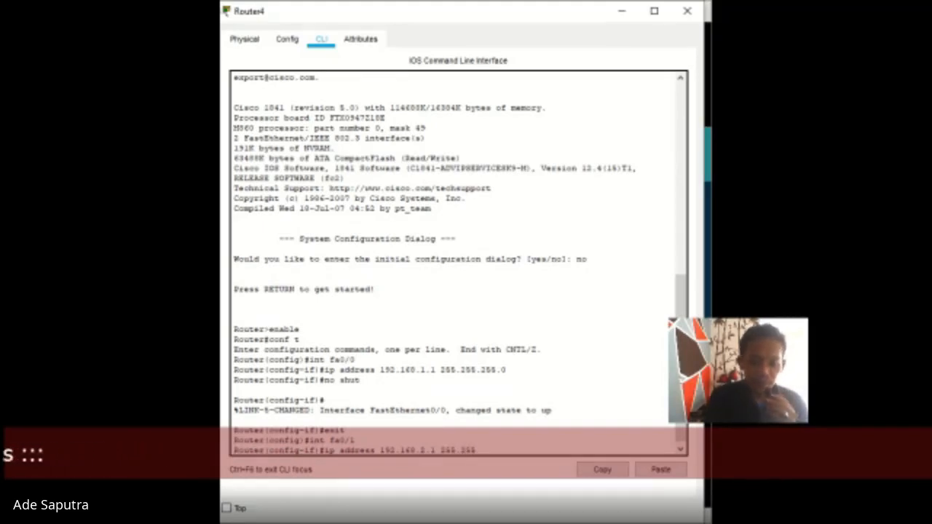
pyautogui.write('.255')
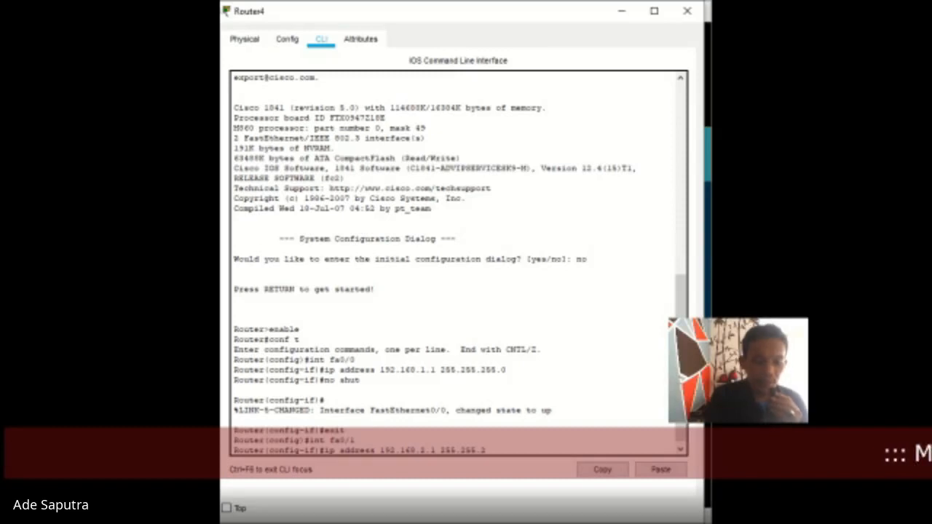
pyautogui.write('.0')
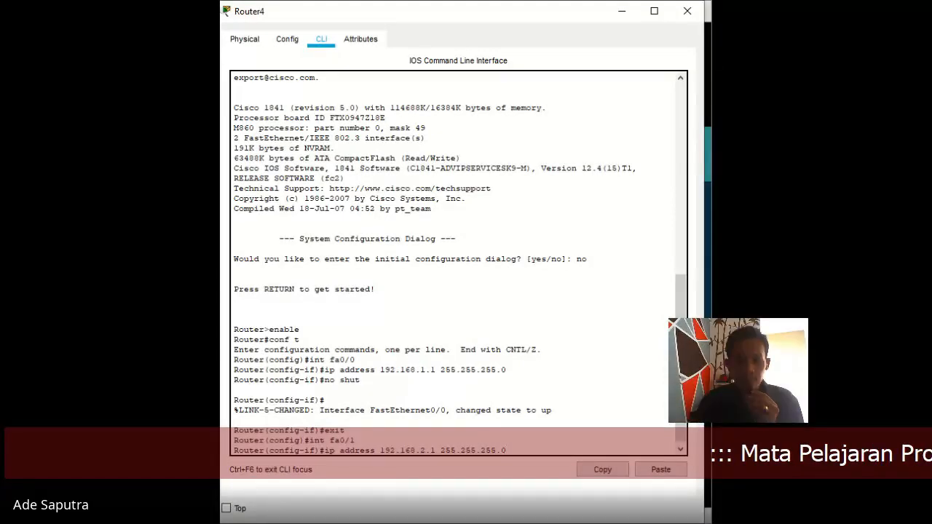
pyautogui.press('Return')
# Enable interface fa0/1 with no shut and exit to global configuration mode.
pyautogui.write('no ')
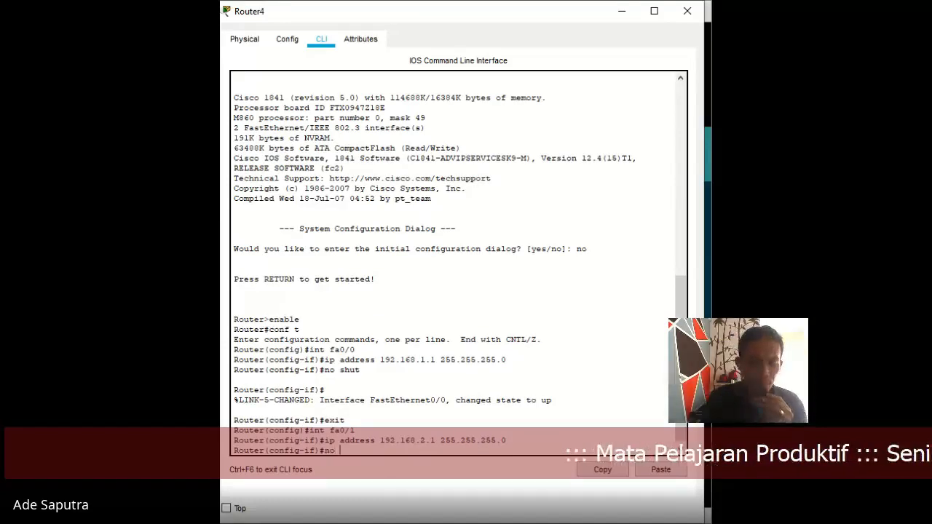
pyautogui.write('shu')
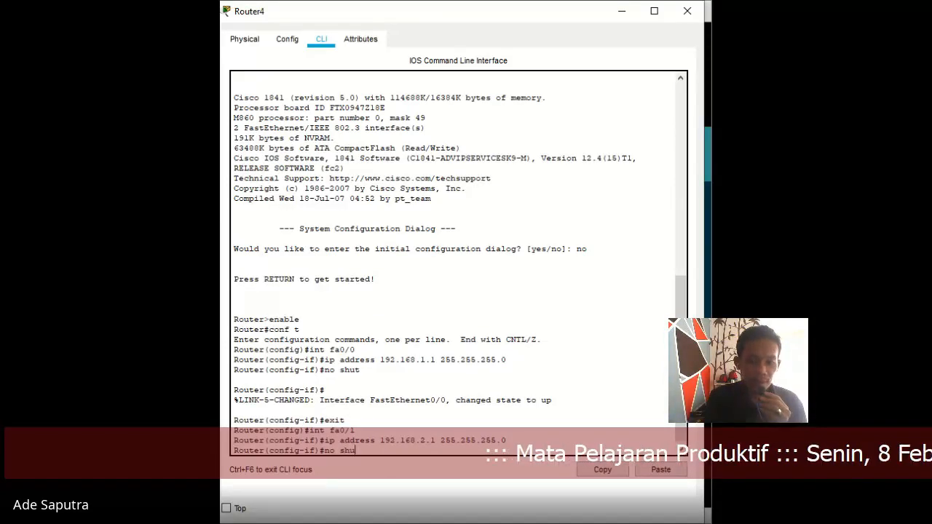
pyautogui.write('t')
pyautogui.press('Return')
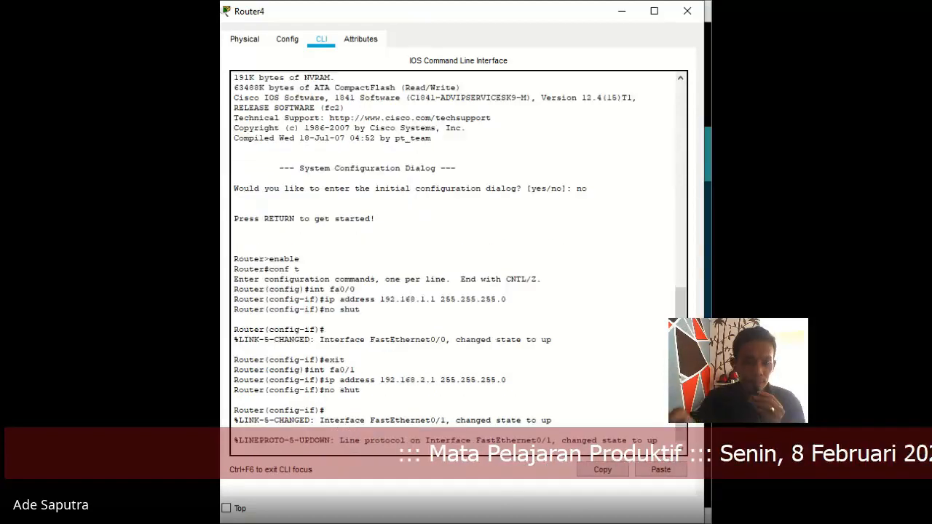
pyautogui.press('Return')
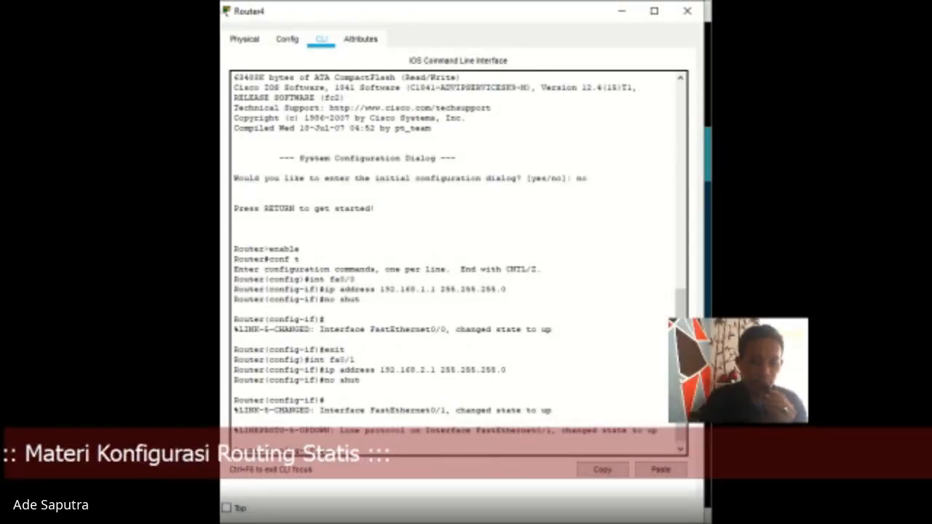
pyautogui.write('exit')
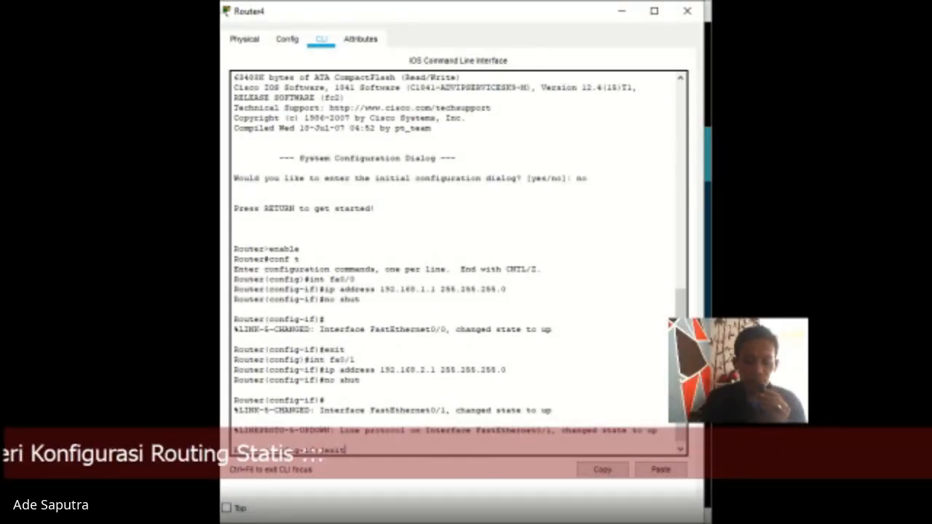
pyautogui.press('Return')
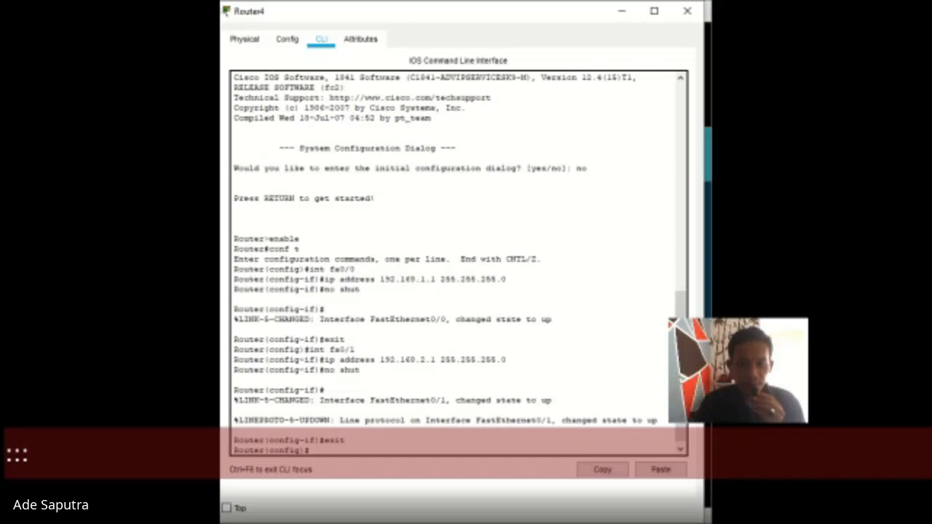
# Try to add a static route to network 192.168.3.0 255.255.255.0 via next hop 192.168.2.1, checking the ip route format on the PowerPoint slide.
pyautogui.hotkey('alt', 'Tab')
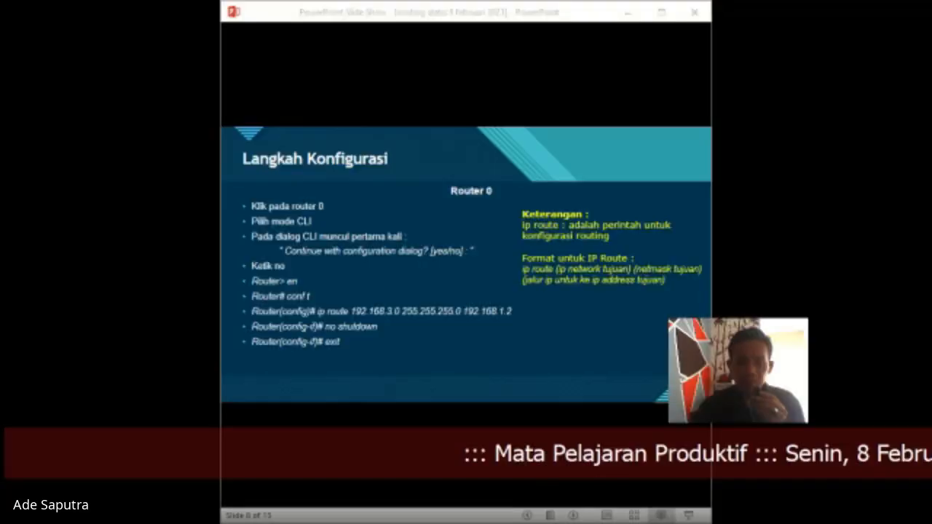
pyautogui.hotkey('alt', 'Tab')
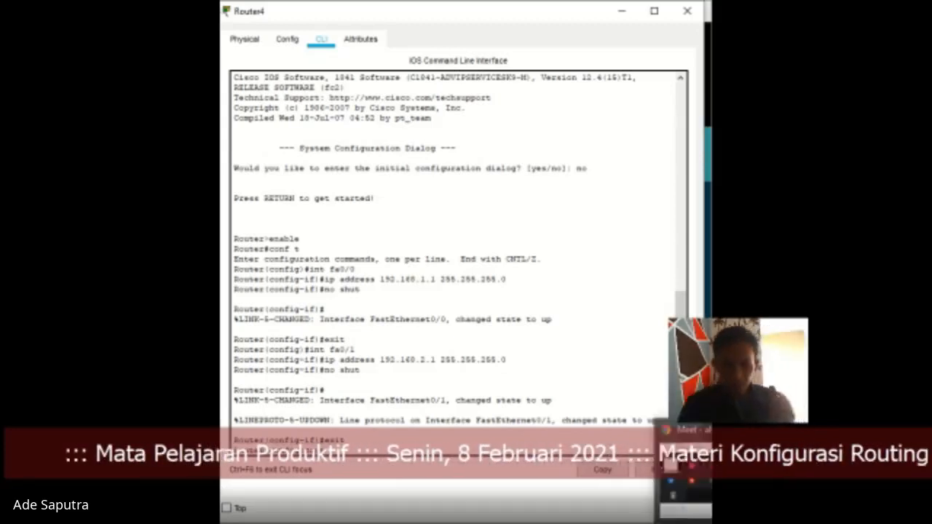
pyautogui.hotkey('alt', 'Tab')
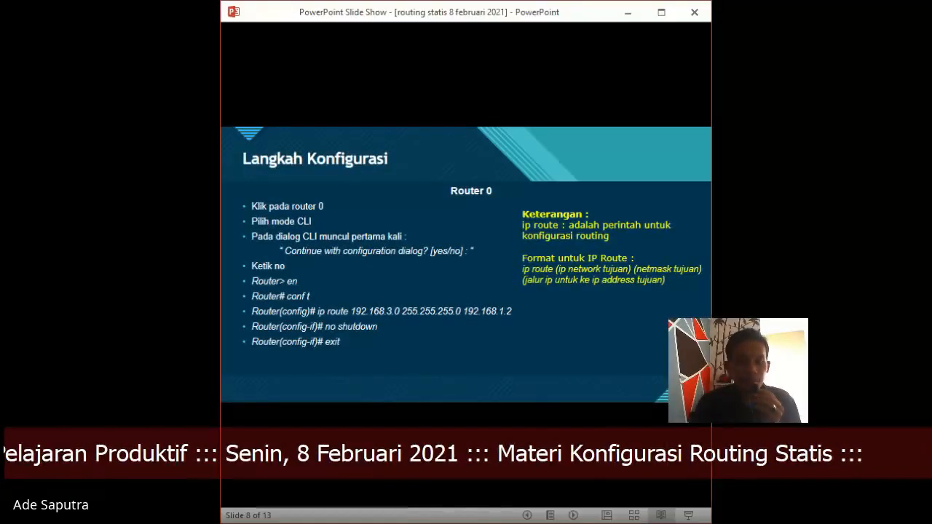
pyautogui.hotkey('alt', 'Tab')
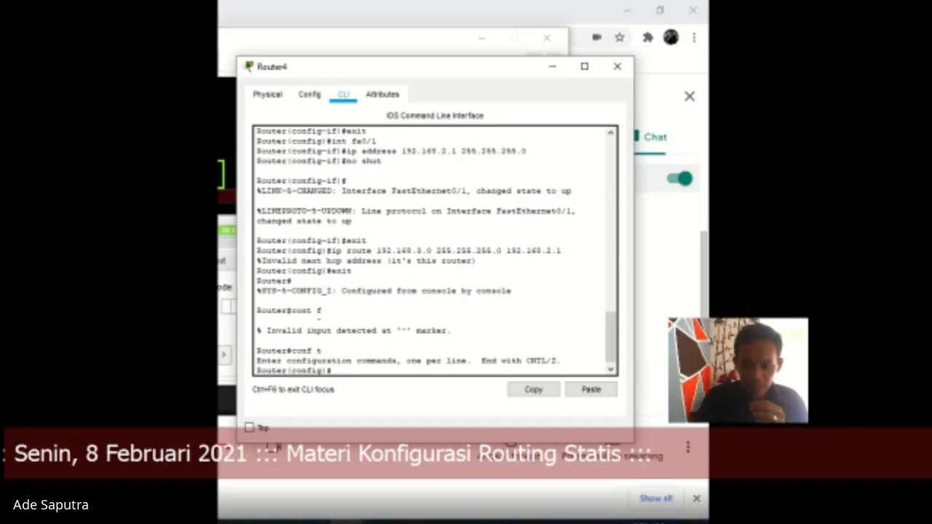
pyautogui.write('route')
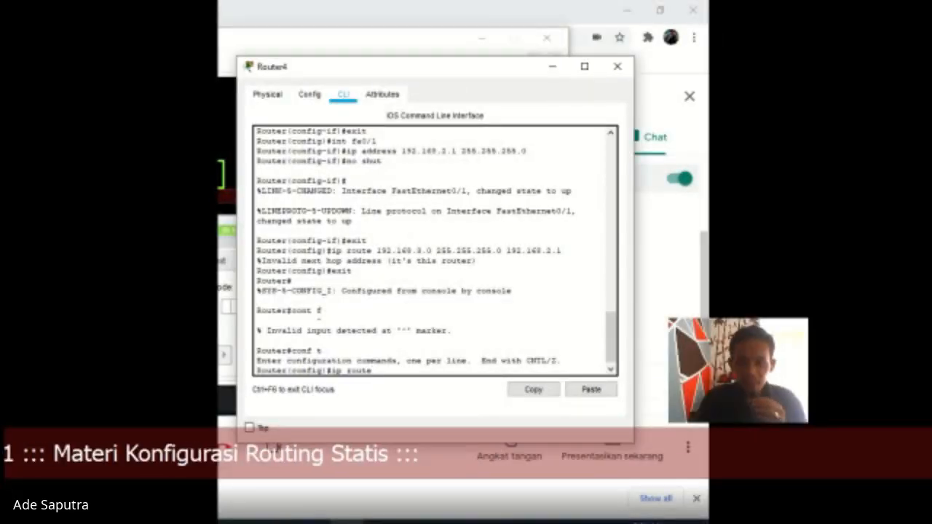
pyautogui.write(' 192')
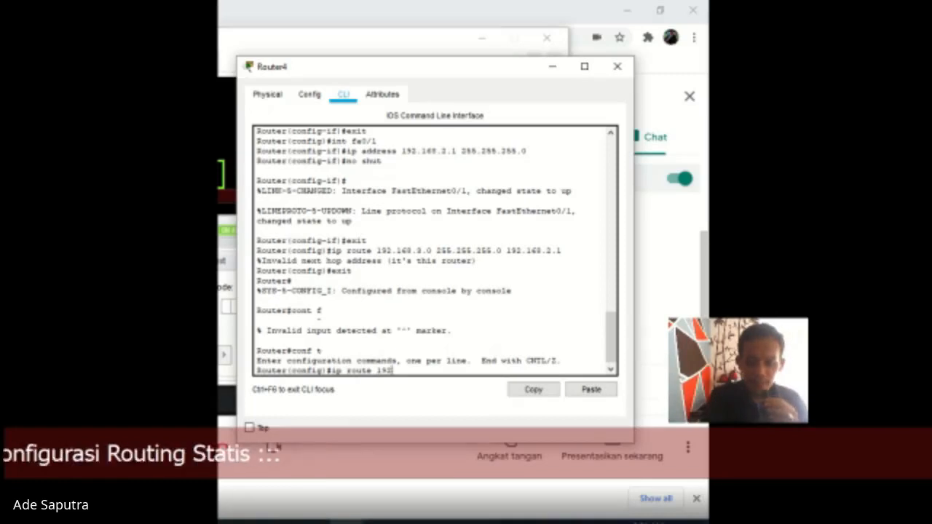
pyautogui.write('.')
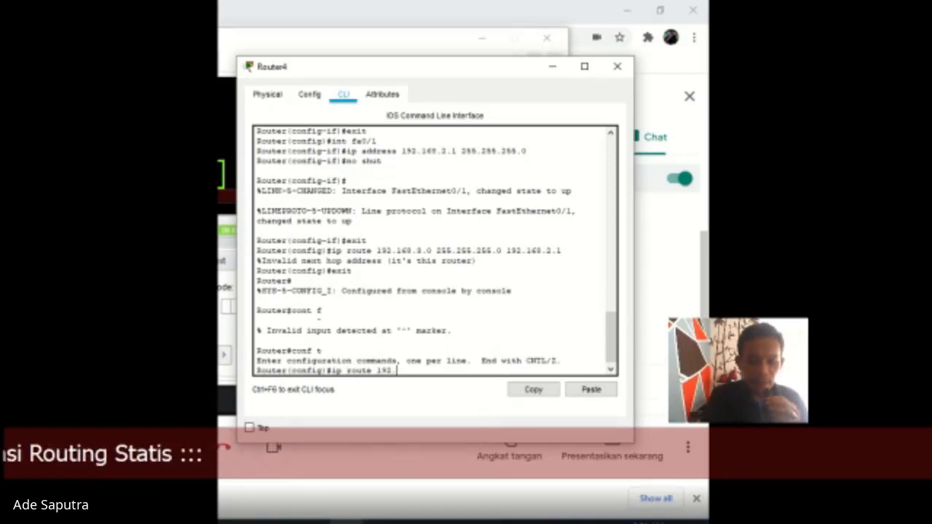
pyautogui.write('168.1')
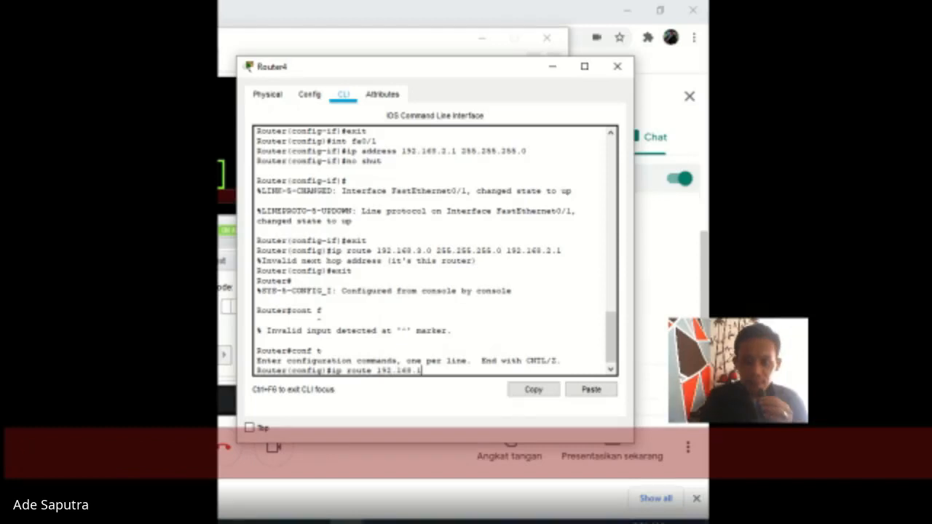
pyautogui.write('.')
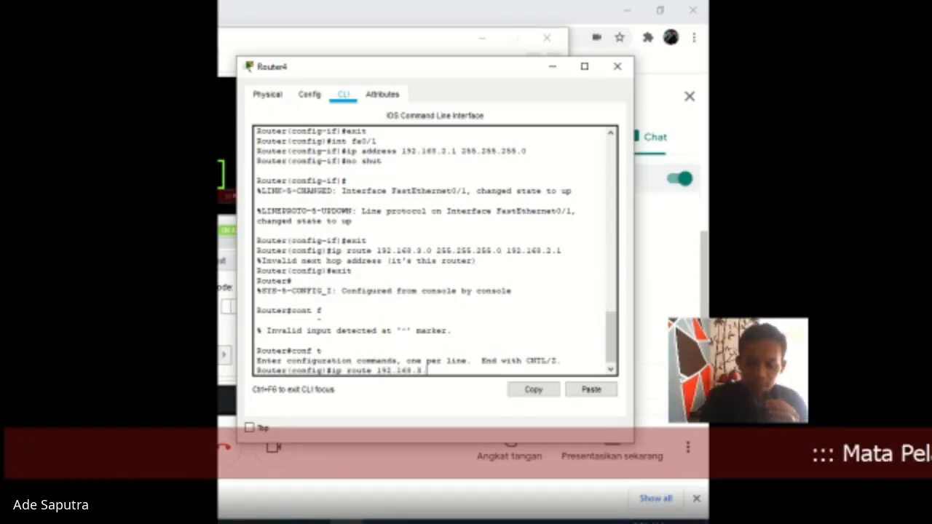
pyautogui.write('0 2')
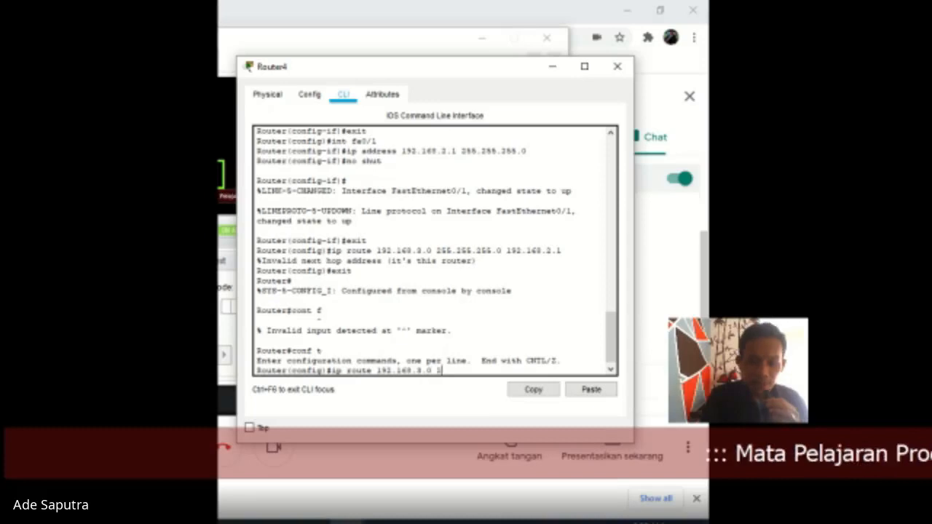
pyautogui.write('55.255')
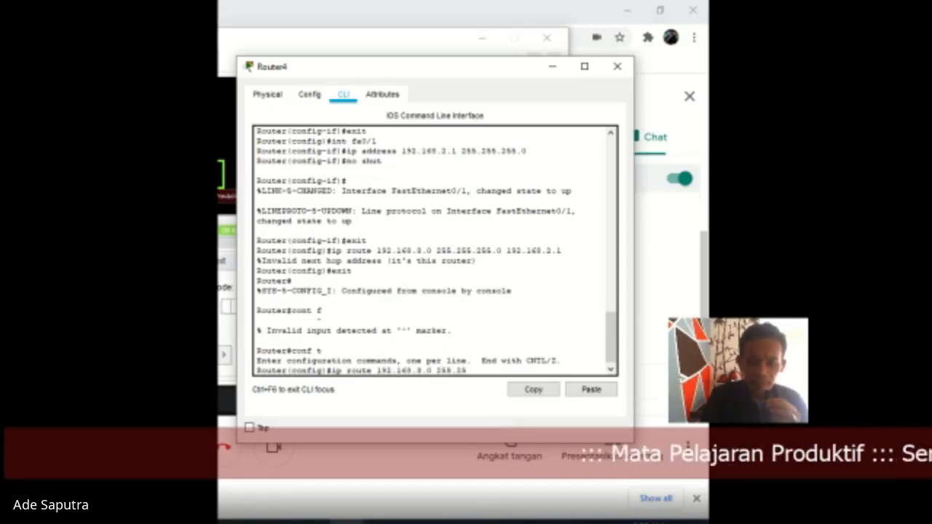
pyautogui.press('BackSpace')
pyautogui.write('.25')
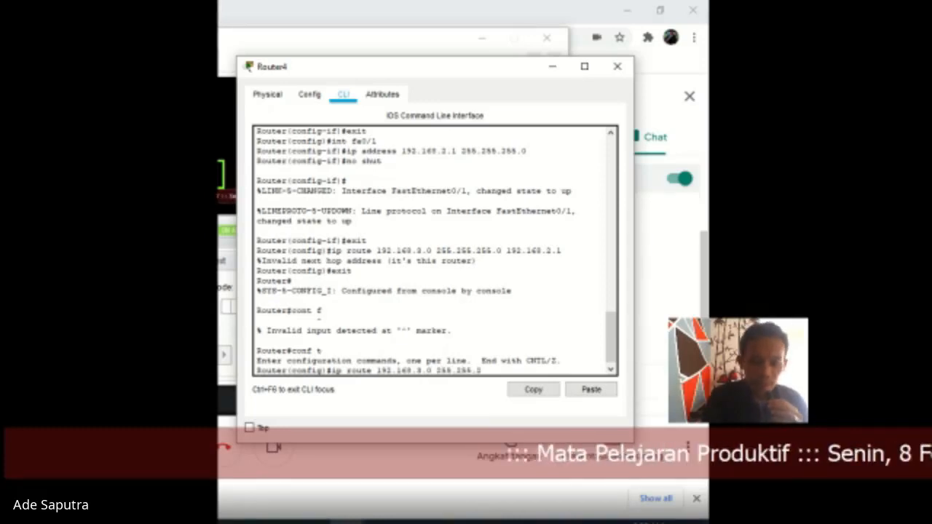
pyautogui.write('5.')
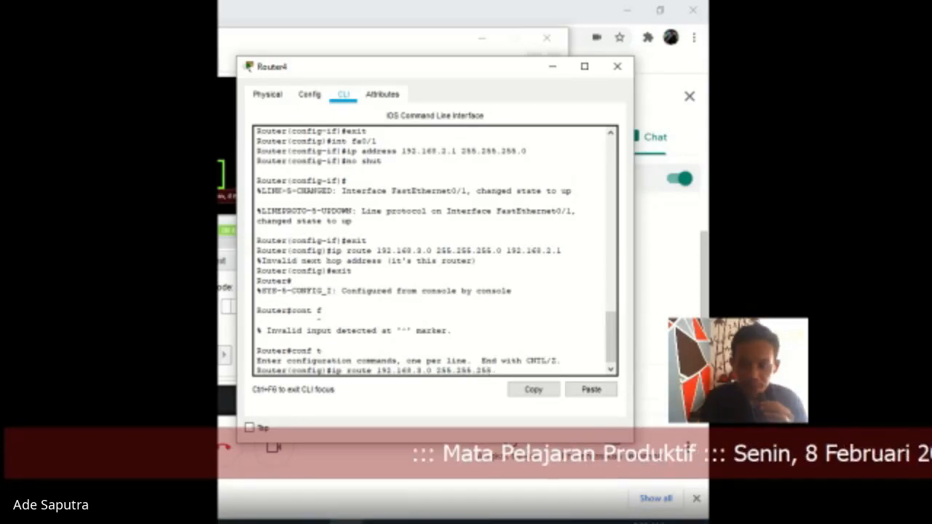
pyautogui.write('0 ')
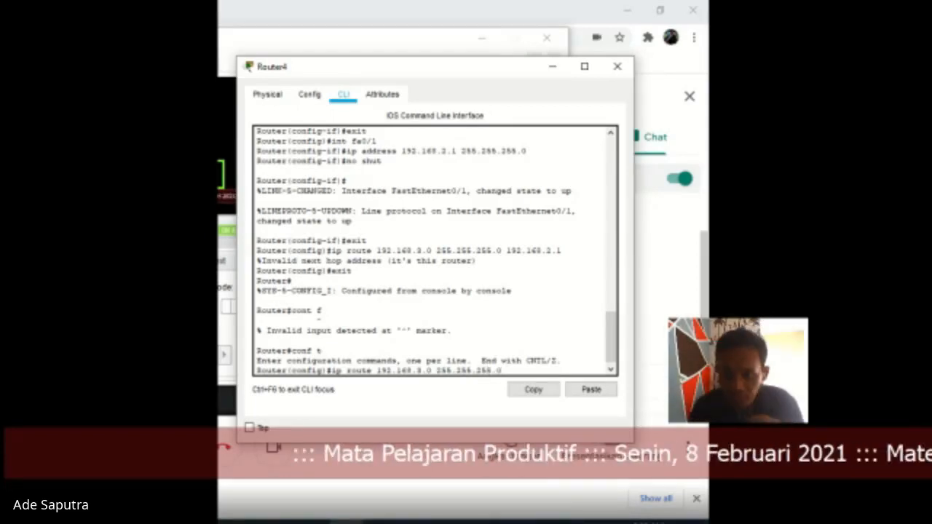
pyautogui.write('1')
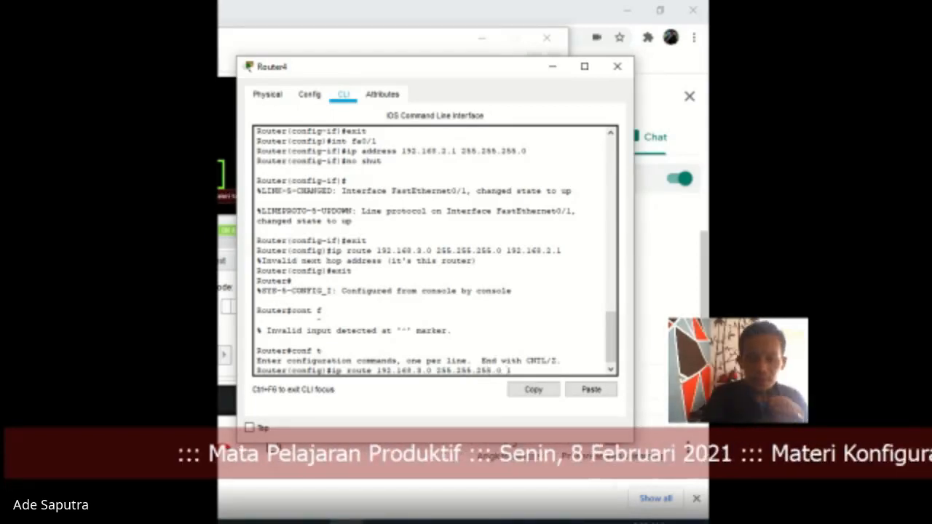
pyautogui.write('9')
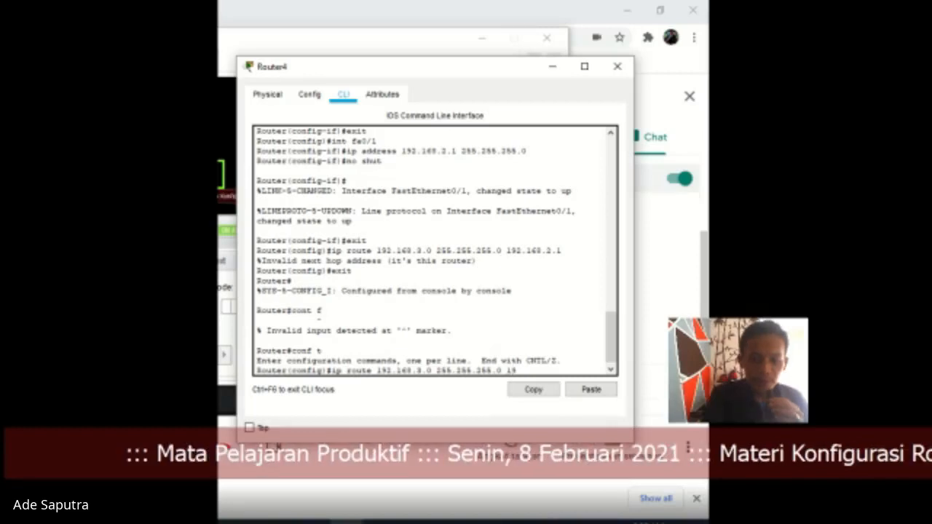
pyautogui.write('2.16')
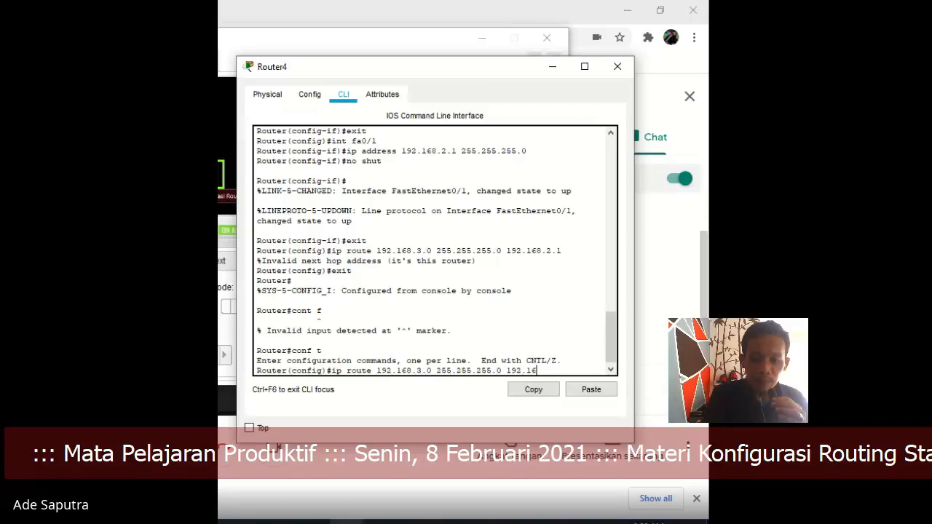
pyautogui.write('8.2.1')
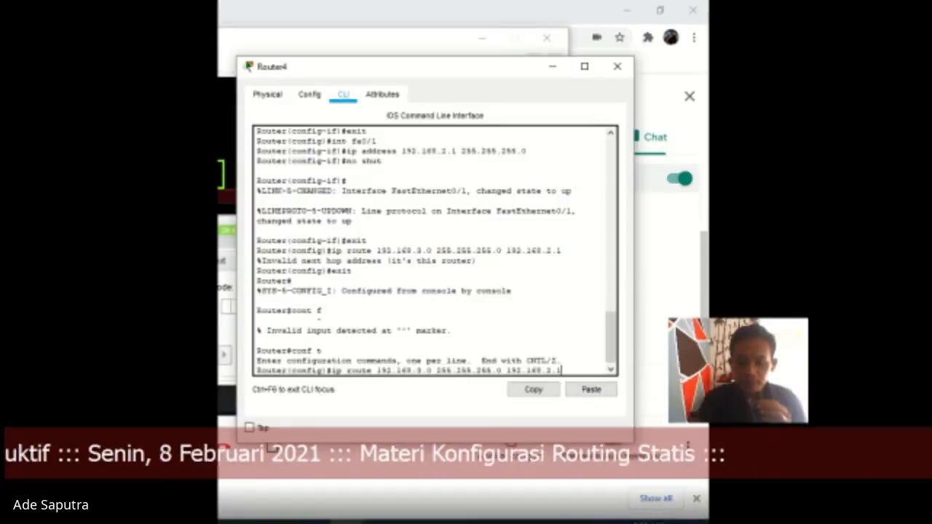
pyautogui.press('Return')
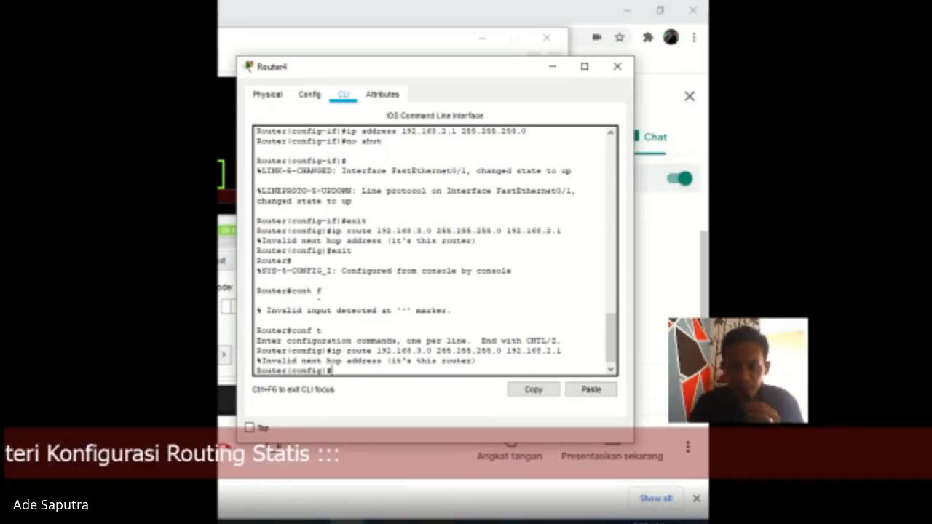
# Review Router4's command history, examining the fa0/0 and fa0/1 address assignments and the ip route commands for network 192.168.3.0.
pyautogui.scroll(3, 435, 251)
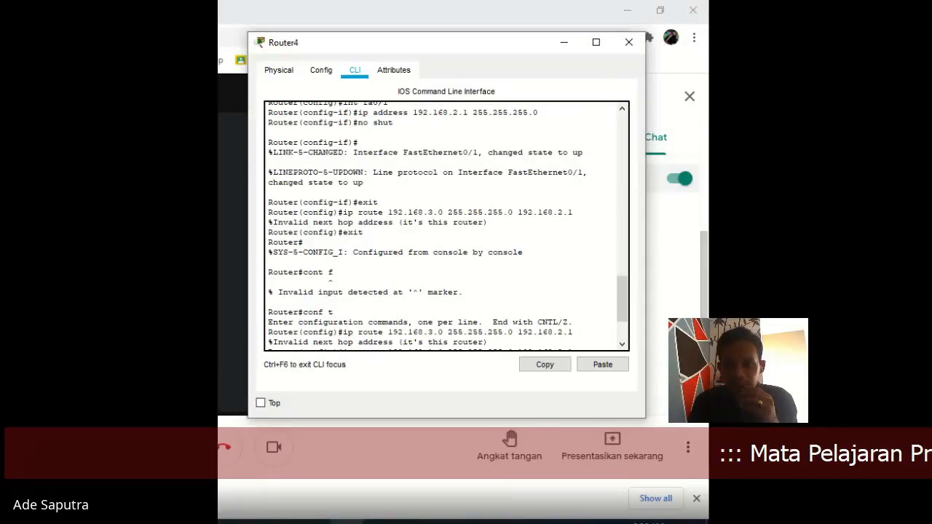
pyautogui.scroll(4, 446, 225)
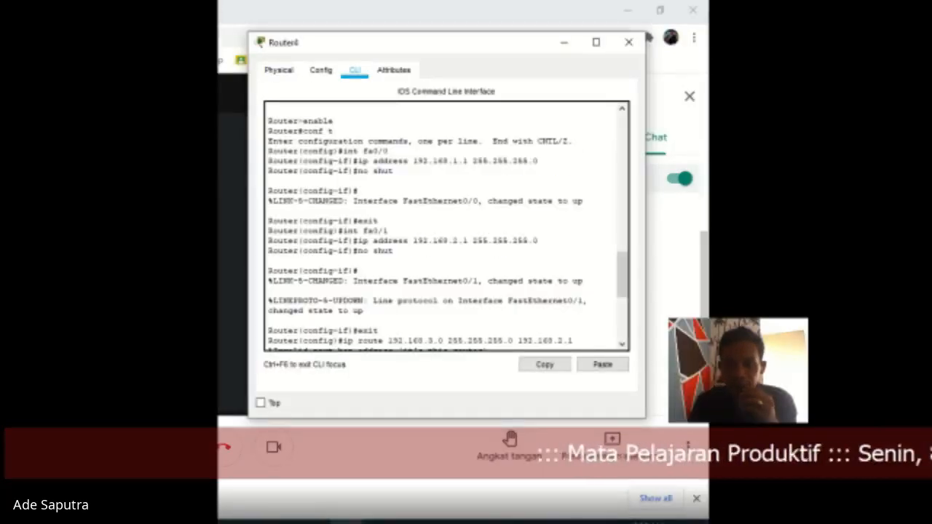
pyautogui.moveTo(356, 160); pyautogui.dragTo(468, 160)
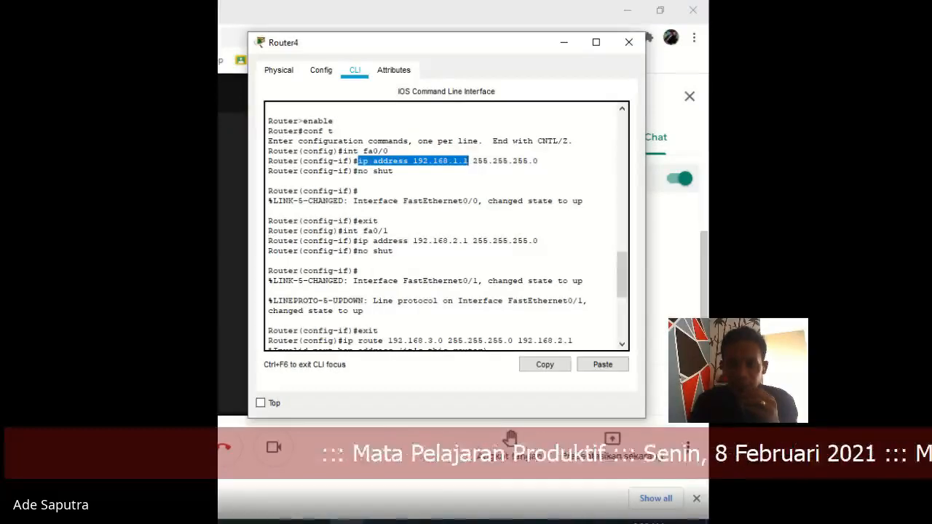
pyautogui.moveTo(342, 151); pyautogui.dragTo(389, 151)
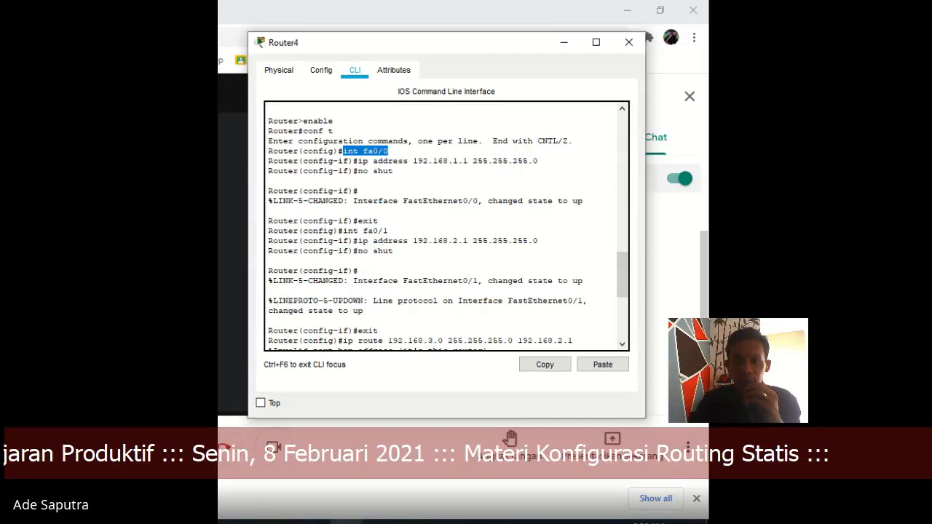
pyautogui.moveTo(343, 231); pyautogui.dragTo(467, 240)
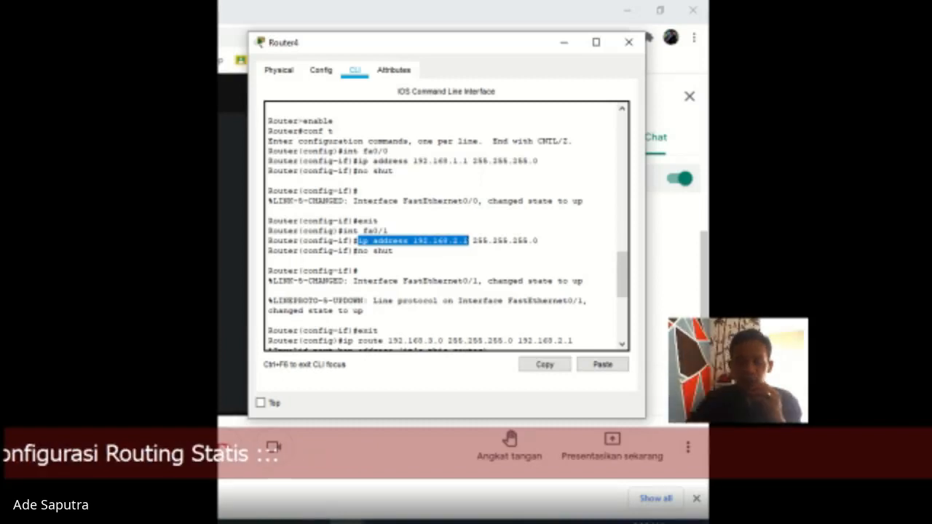
pyautogui.scroll(-1, 446, 226)
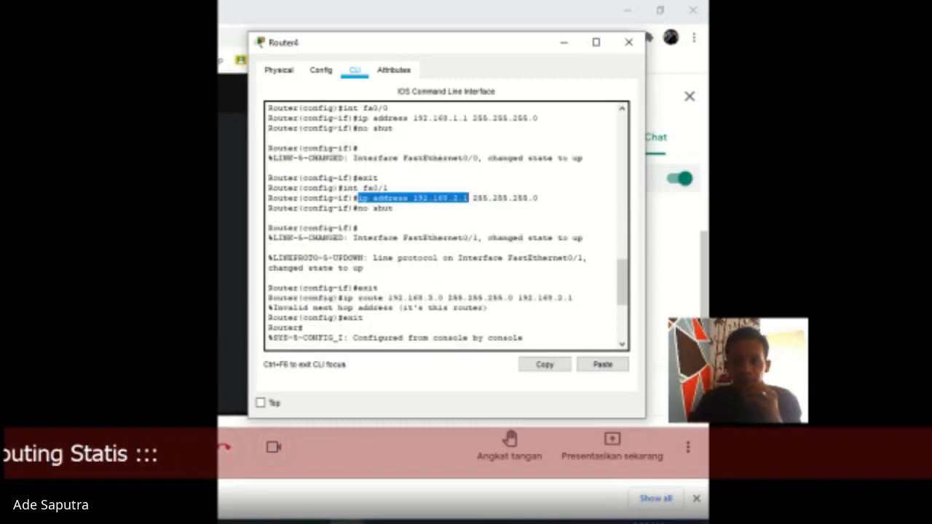
pyautogui.moveTo(343, 298); pyautogui.dragTo(443, 297)
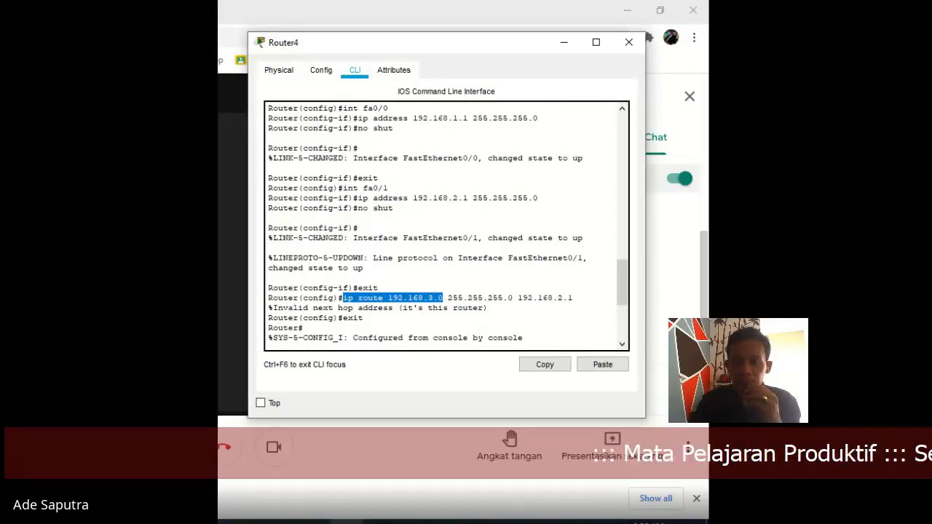
pyautogui.moveTo(388, 298); pyautogui.dragTo(439, 297)
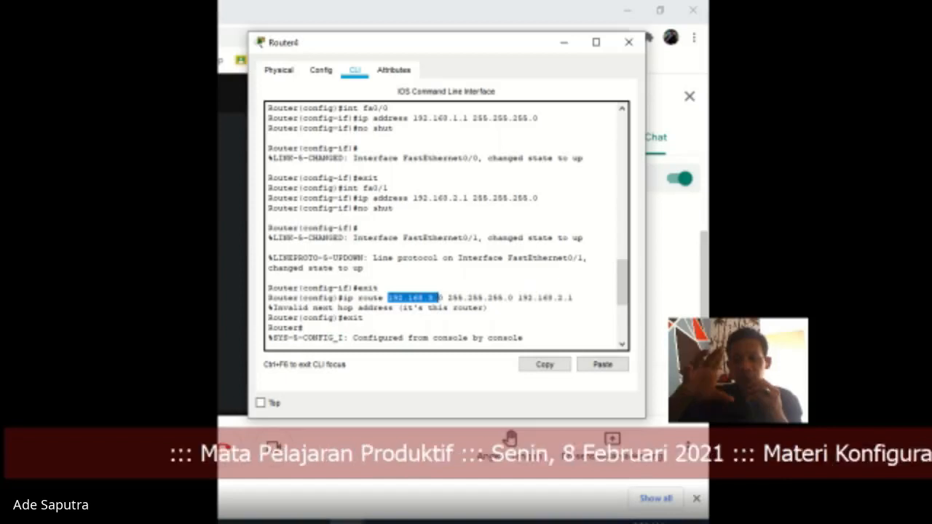
pyautogui.scroll(-2, 438, 298)
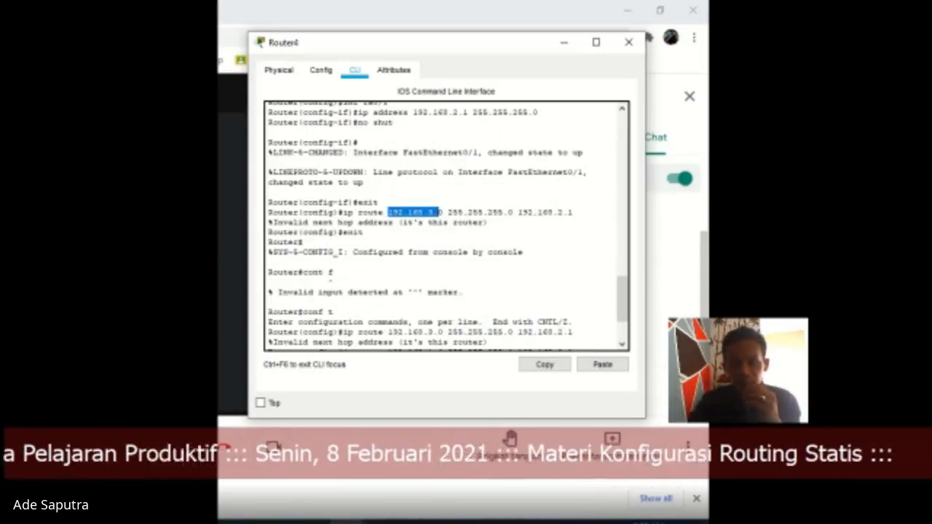
pyautogui.scroll(-3, 445, 226)
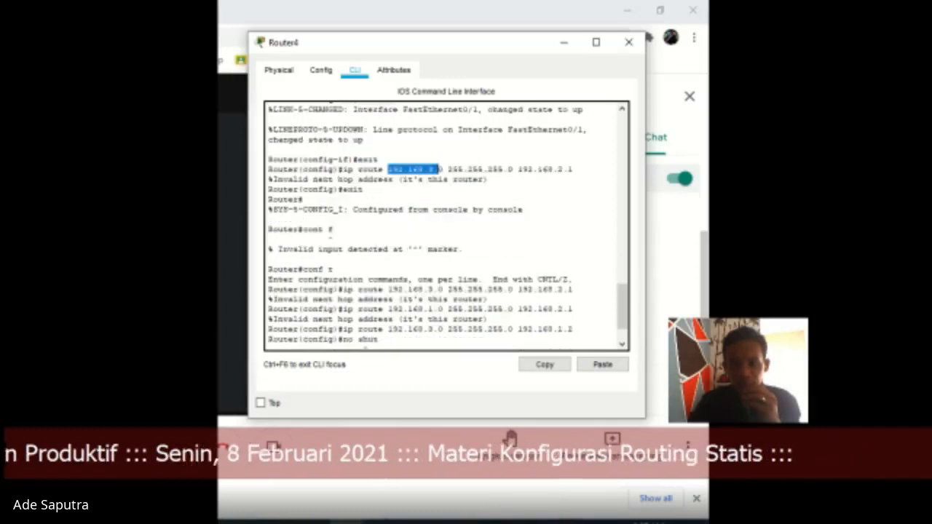
# Exit global configuration mode and save Router4's configuration with the write command.
pyautogui.click(342, 332)
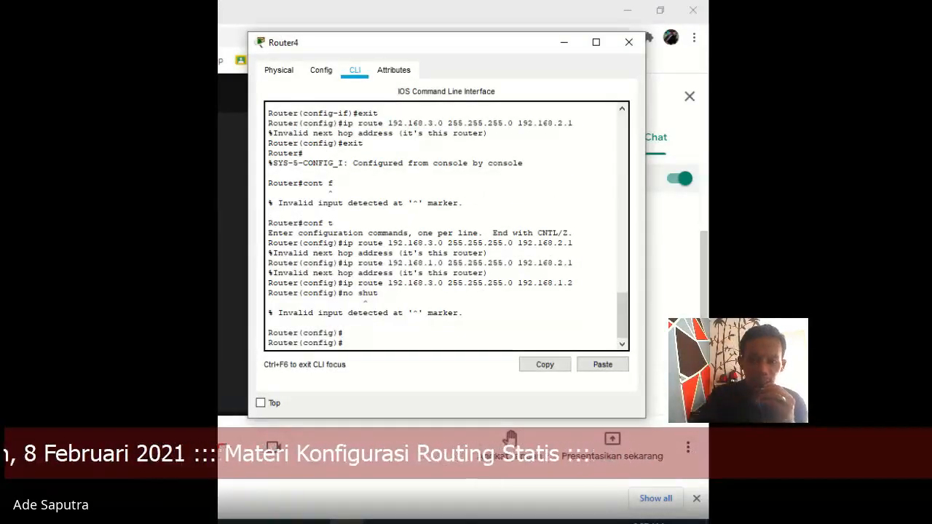
pyautogui.write('exit')
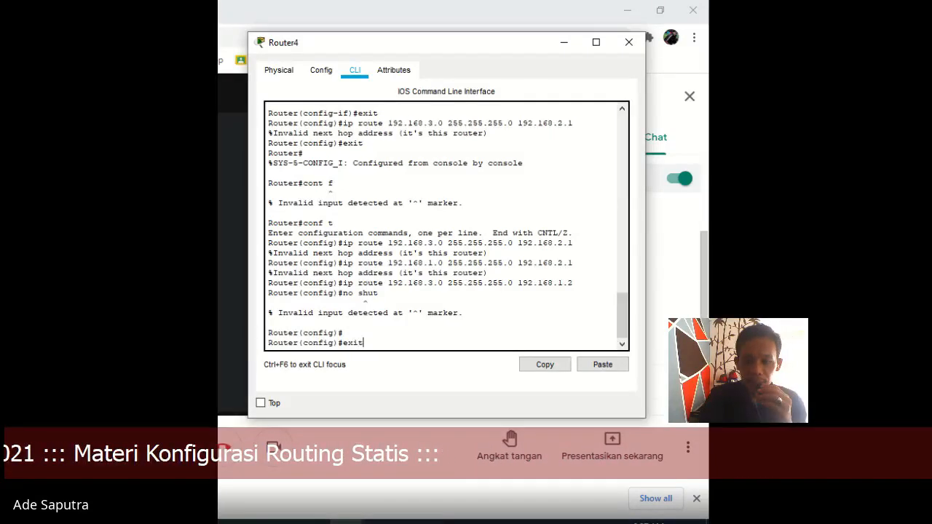
pyautogui.press('Return')
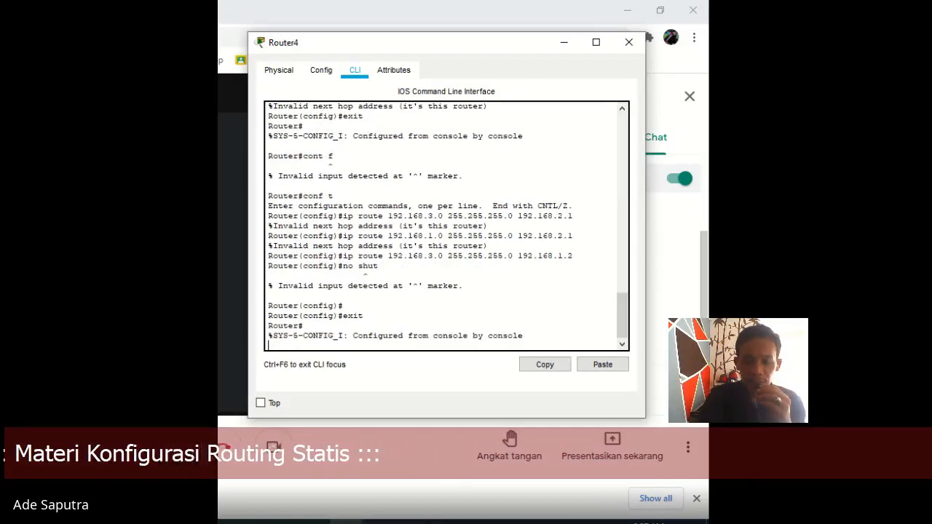
pyautogui.press('Return')
pyautogui.write('w')
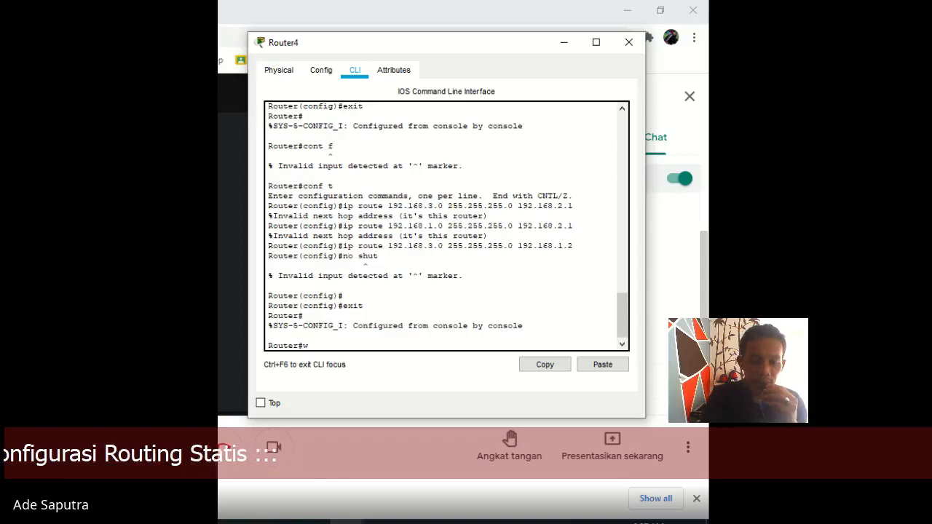
pyautogui.write('rite')
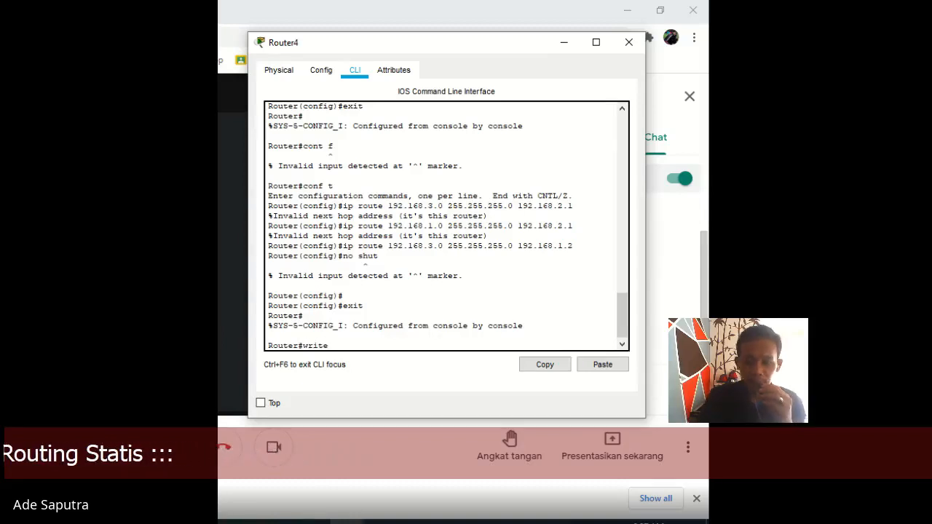
pyautogui.press('Return')
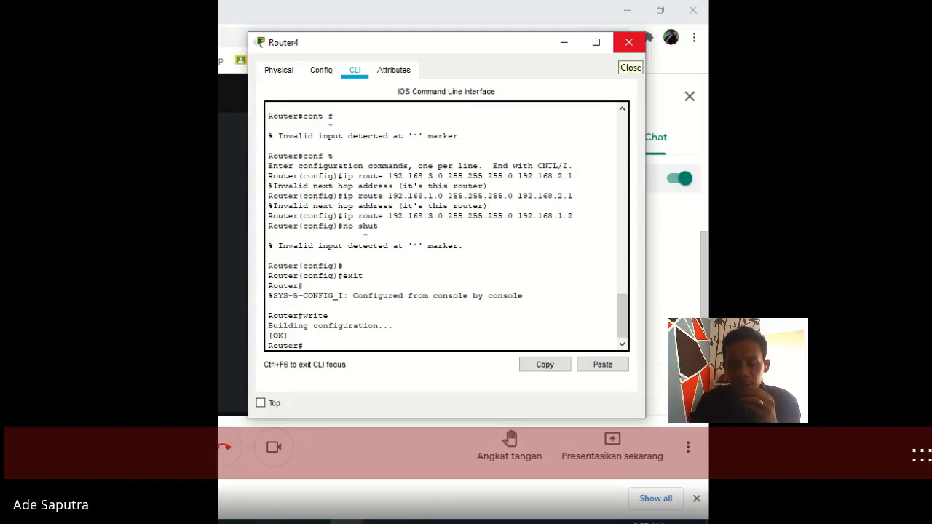
# Close Router4's window and open Router5's command line interface in Packet Tracer.
pyautogui.click(629, 42)
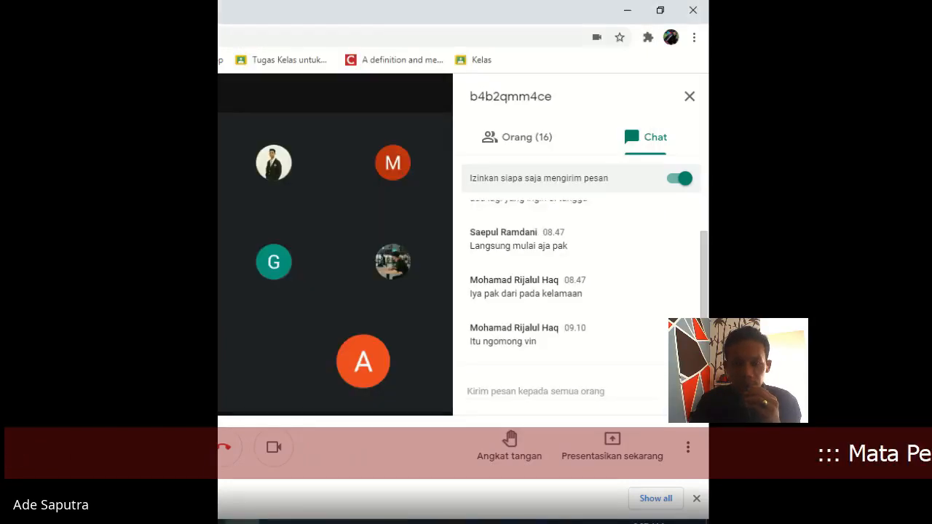
pyautogui.hotkey('alt', 'Tab')
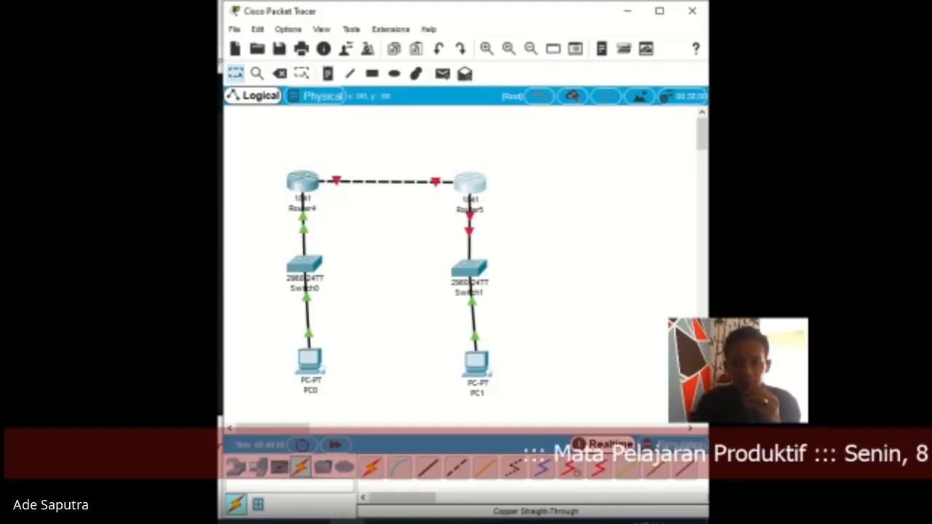
pyautogui.click(471, 184)
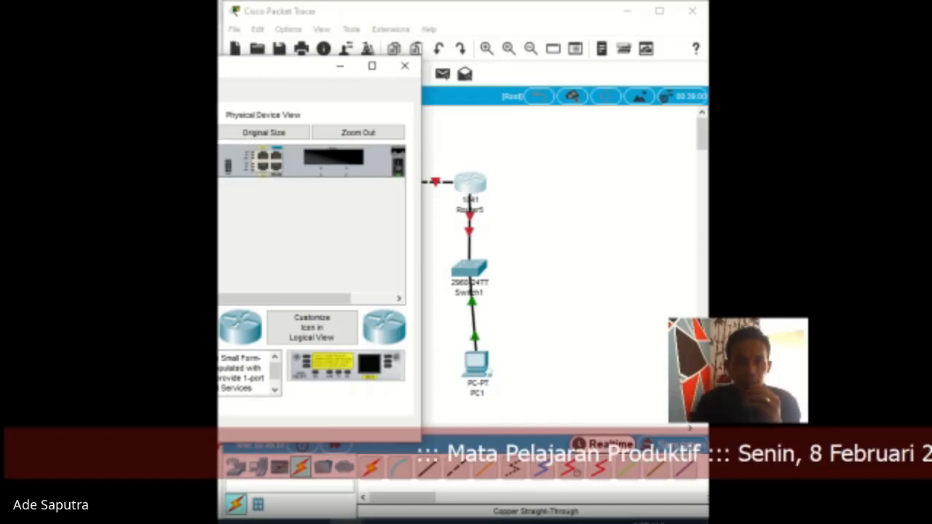
pyautogui.moveTo(276, 66); pyautogui.dragTo(508, 65)
pyautogui.click(362, 92)
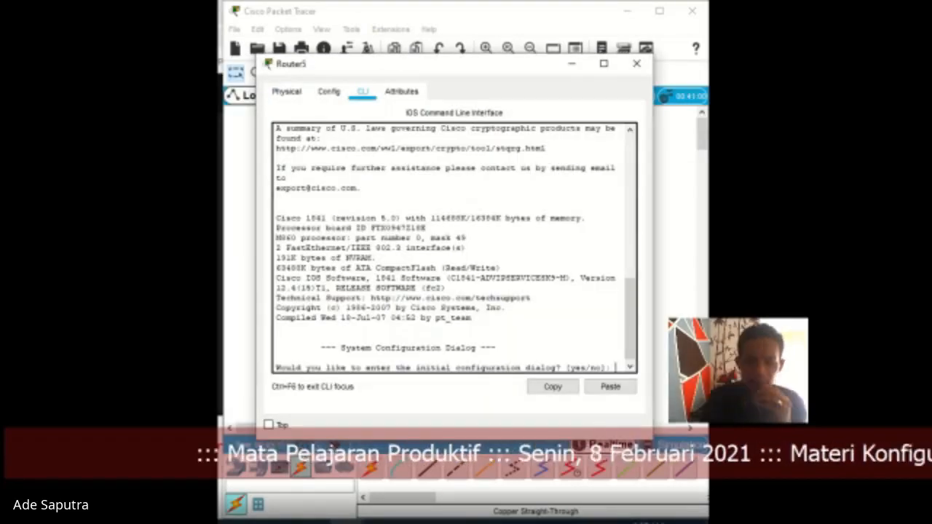
# Decline Router5's initial configuration dialog and enter global configuration mode with enable and conf t.
pyautogui.write('no')
pyautogui.press('Return')
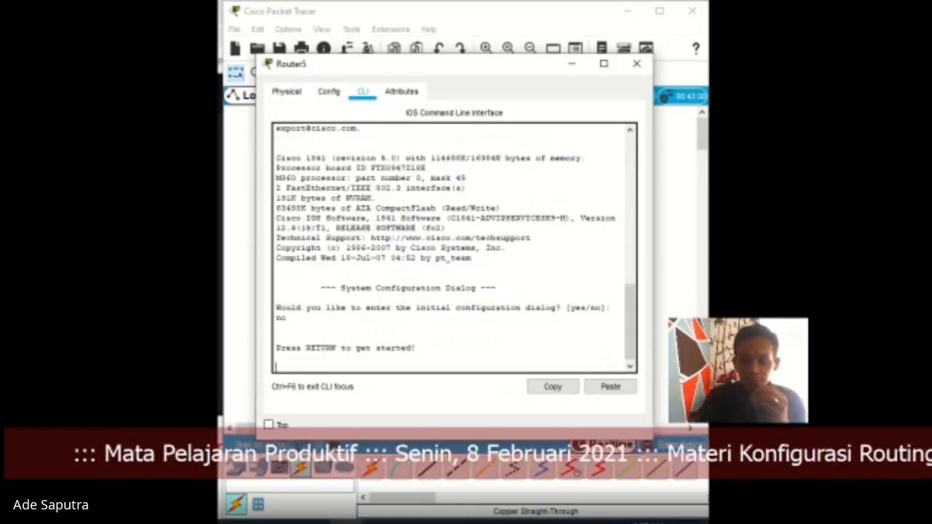
pyautogui.press('Return')
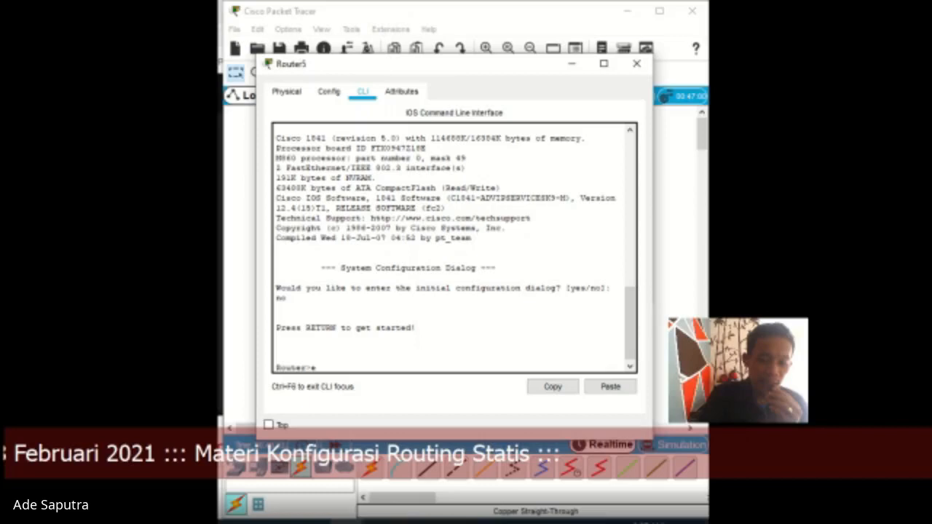
pyautogui.write('nable')
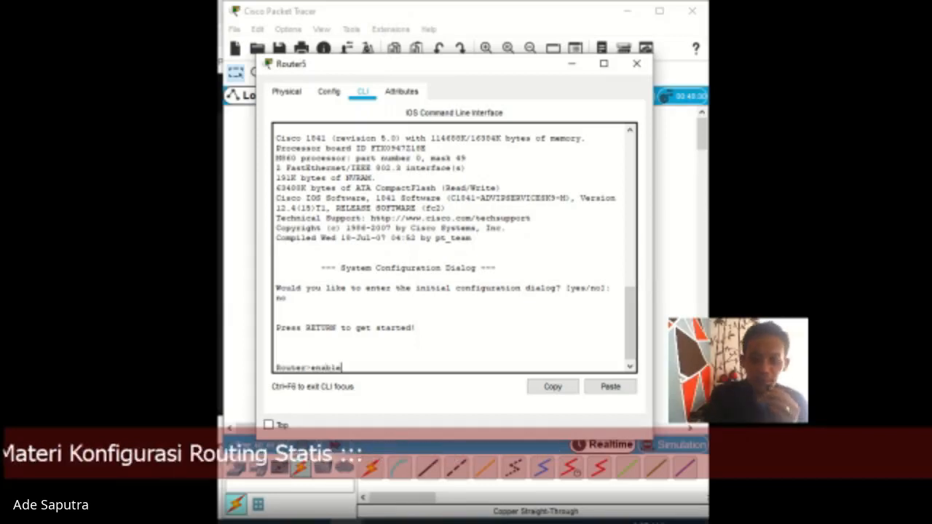
pyautogui.press('Return')
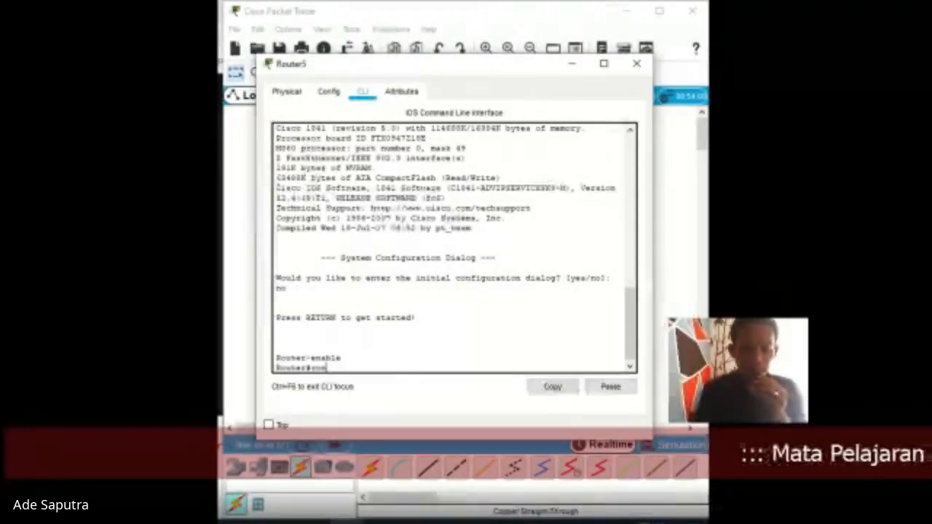
pyautogui.write('f t')
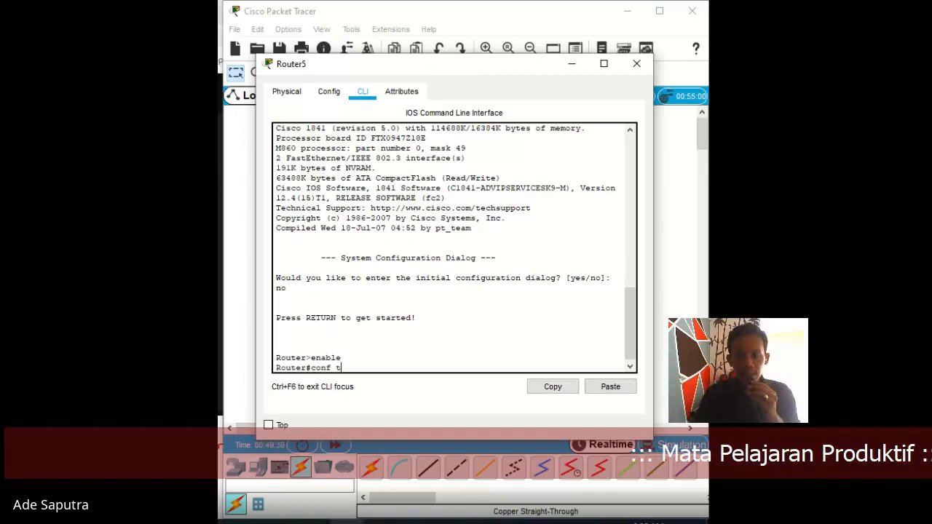
pyautogui.press('Return')
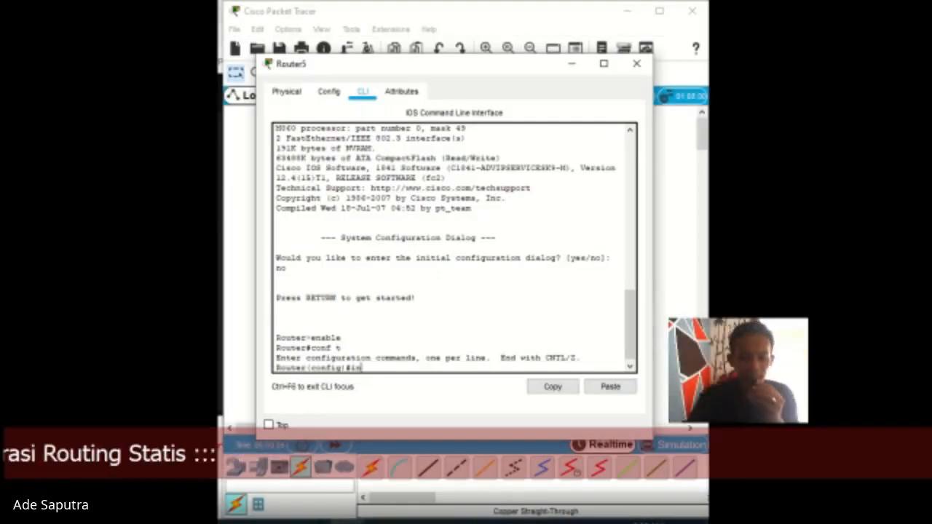
# Assign IP address 192.168.1.2 with mask 255.255.255.0 to Router5's interface fa0/0.
pyautogui.write('int')
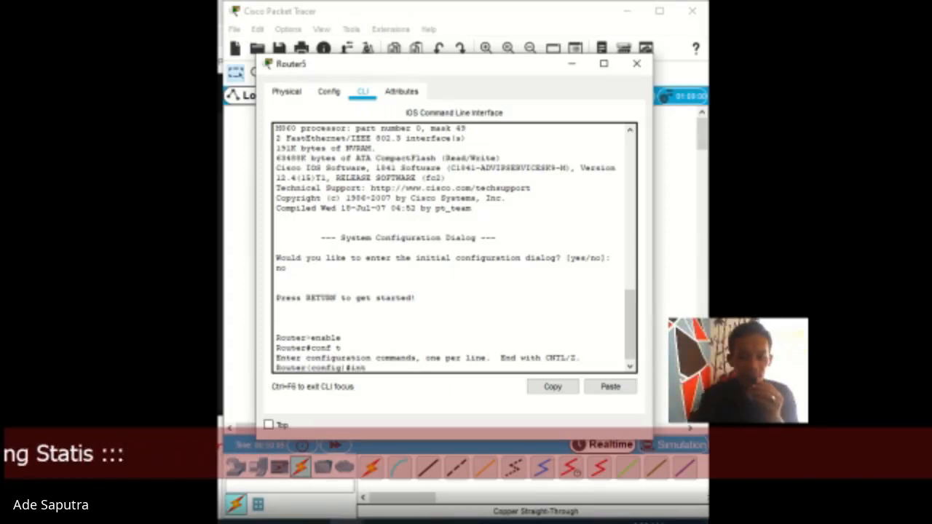
pyautogui.write(' fa')
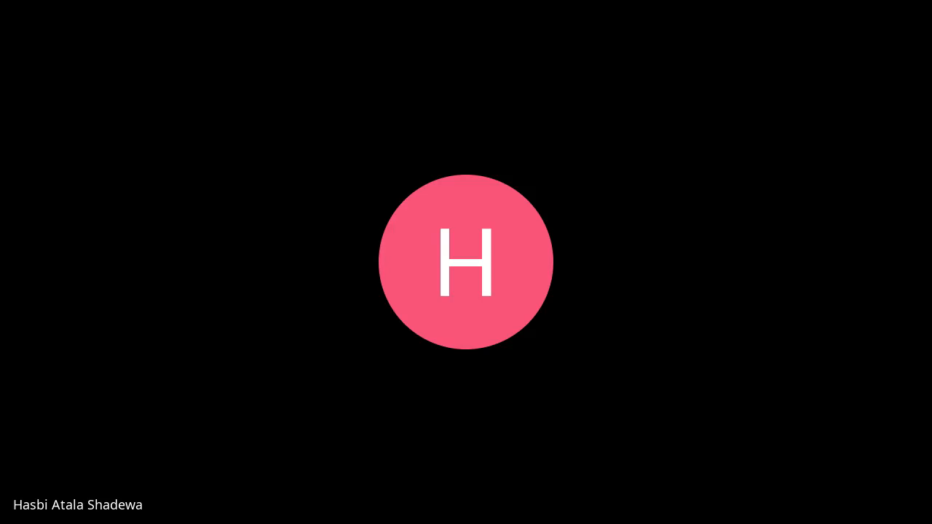
pyautogui.write('0/0')
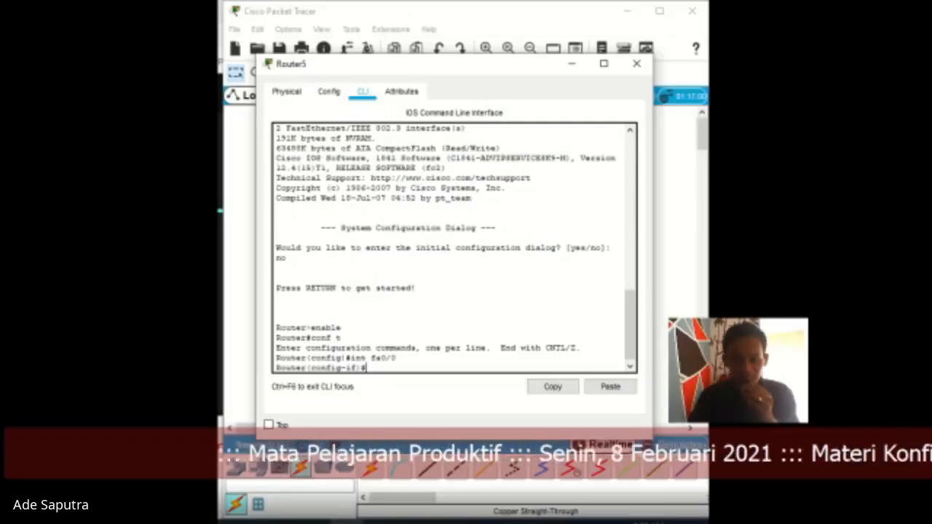
pyautogui.write('p a')
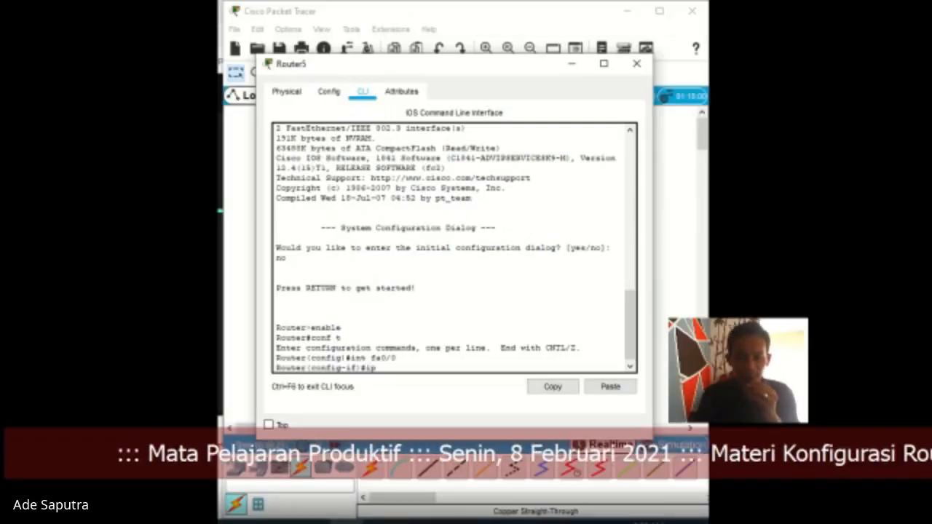
pyautogui.write('ddress')
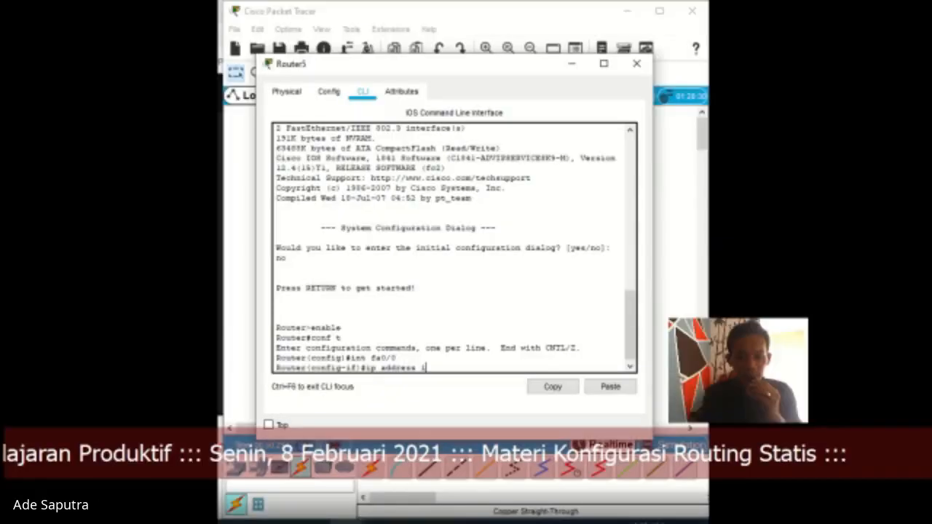
pyautogui.write('192.168.1.')
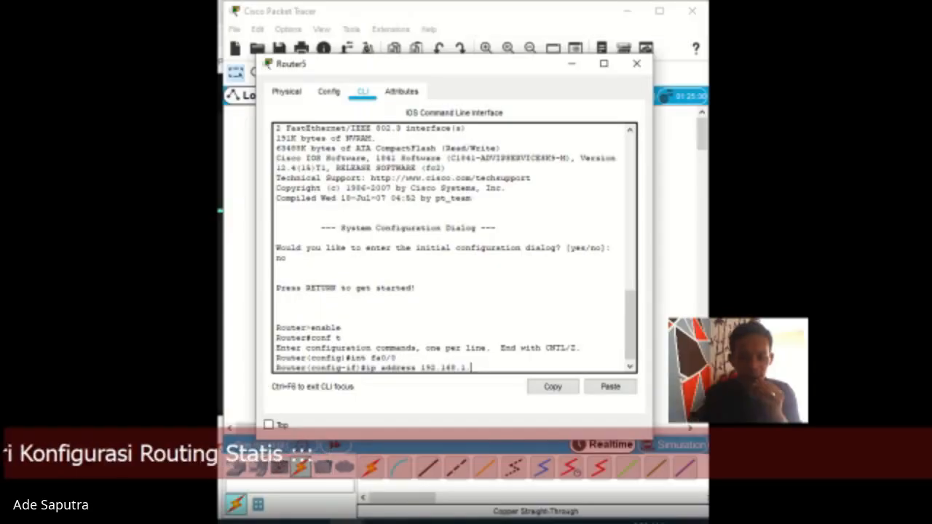
pyautogui.write('1')
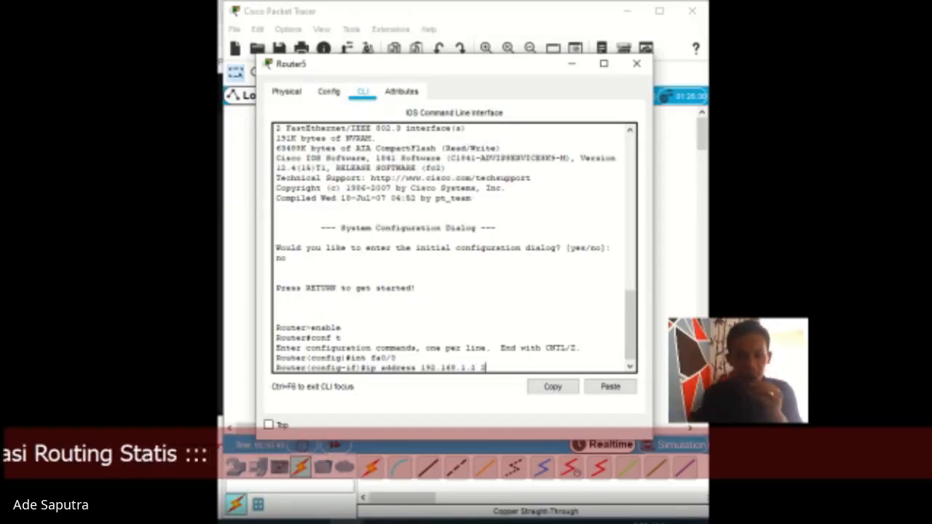
pyautogui.write(' 255.255.255.0')
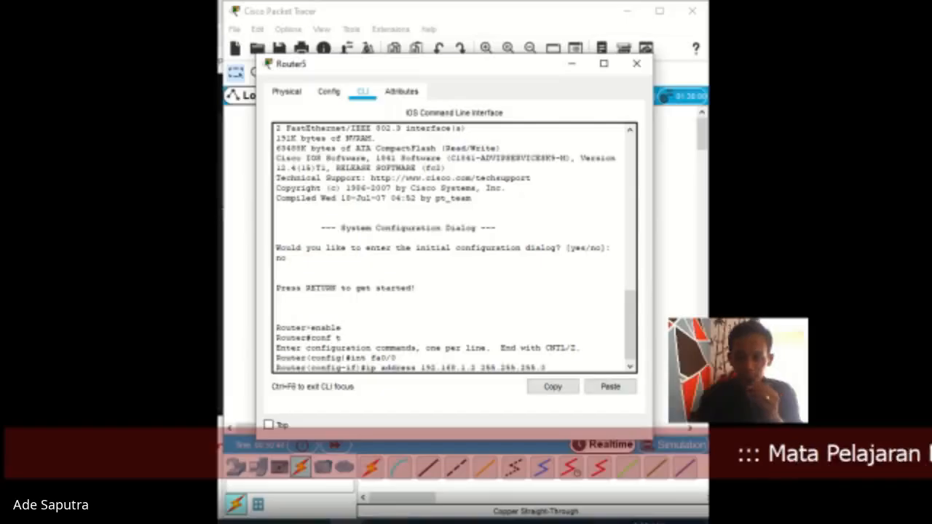
pyautogui.press('Return')
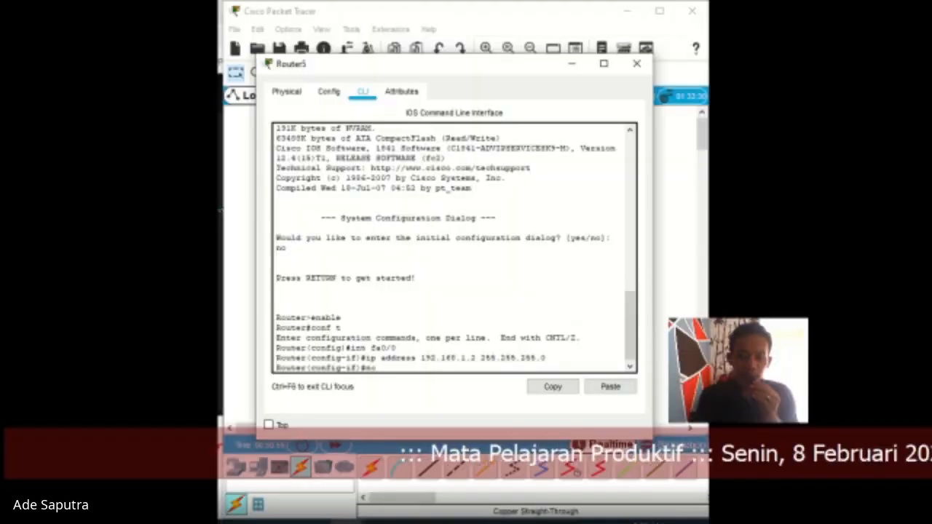
# Enable Router5's interface fa0/0 with no shut and exit to global configuration mode.
pyautogui.write('no shut')
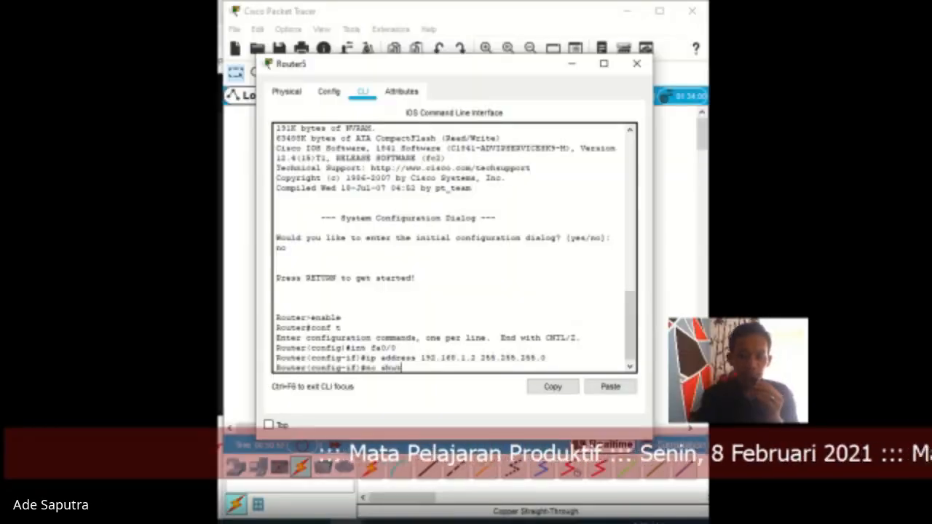
pyautogui.press('Return')
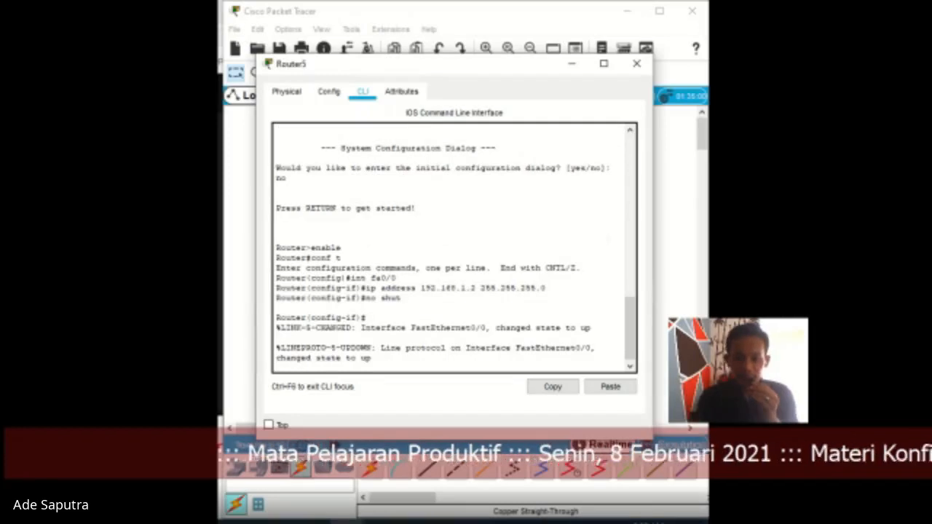
pyautogui.press('Return')
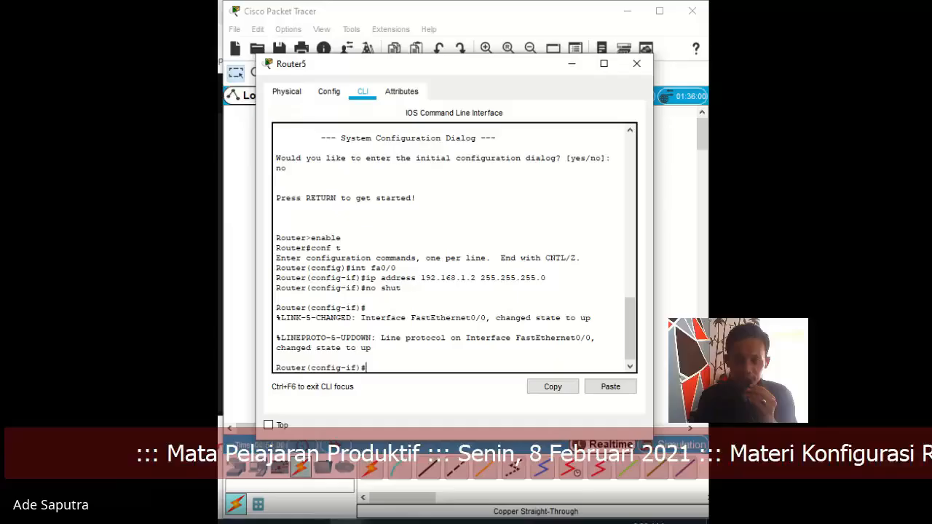
pyautogui.write('ex')
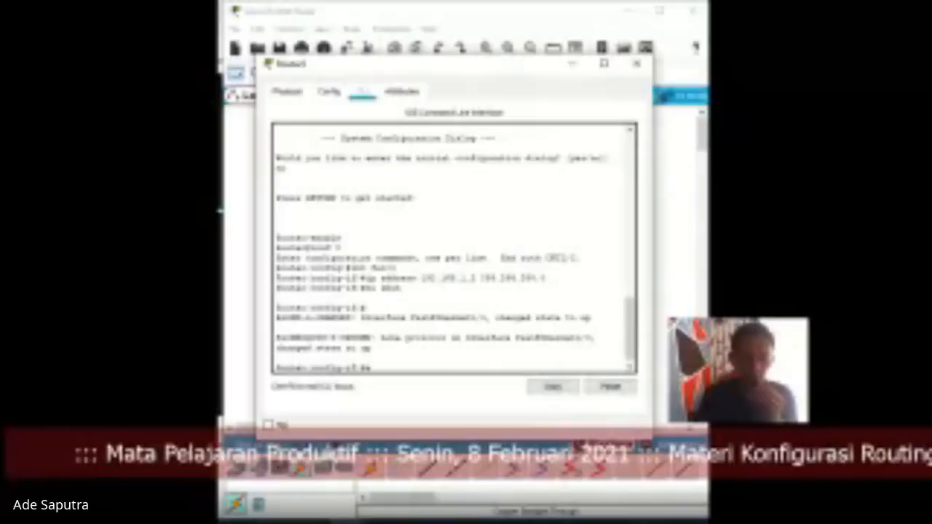
pyautogui.write('ity')
pyautogui.press('Return')
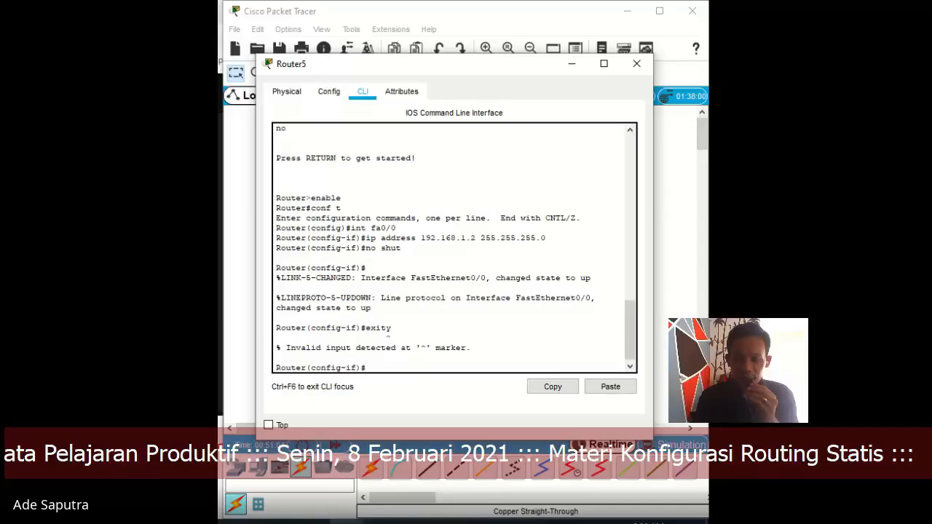
pyautogui.write('exit')
pyautogui.press('Return')
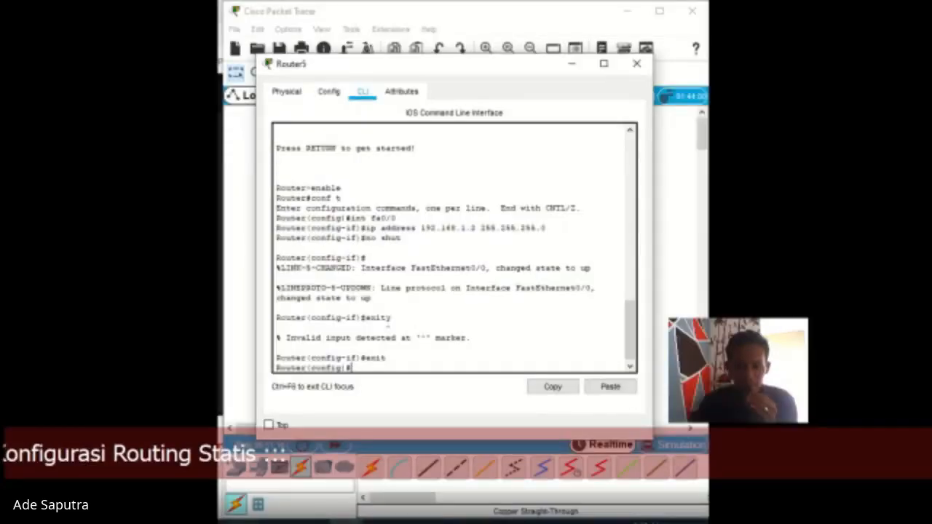
# Advance the PowerPoint deck to the Router 1 slide and enter interface configuration for fa0/1 in Router5's command line in Packet Tracer.
pyautogui.hotkey('alt', 'Tab')
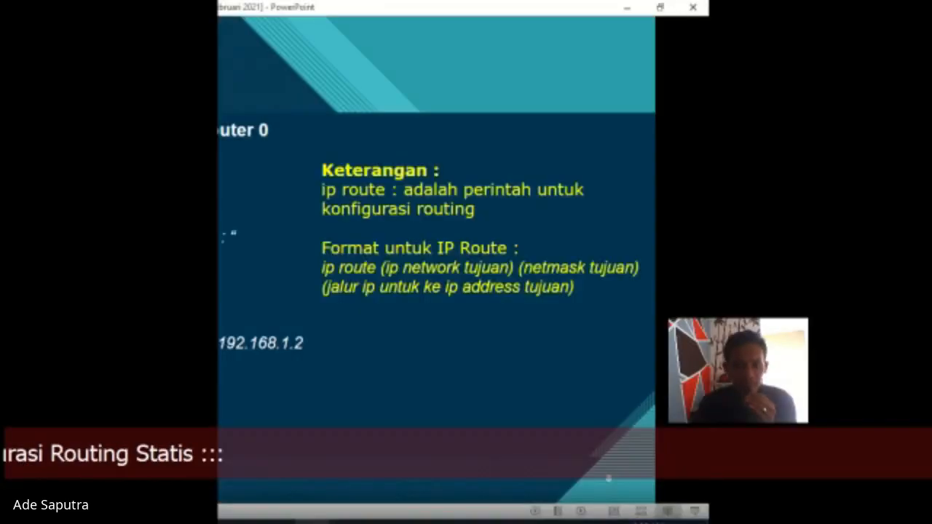
pyautogui.press('Right')
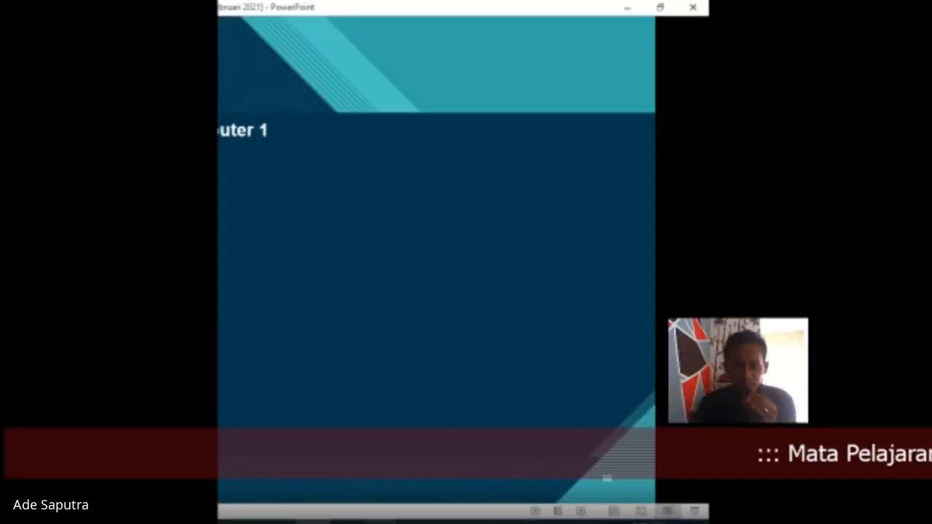
pyautogui.hotkey('alt', 'Tab')
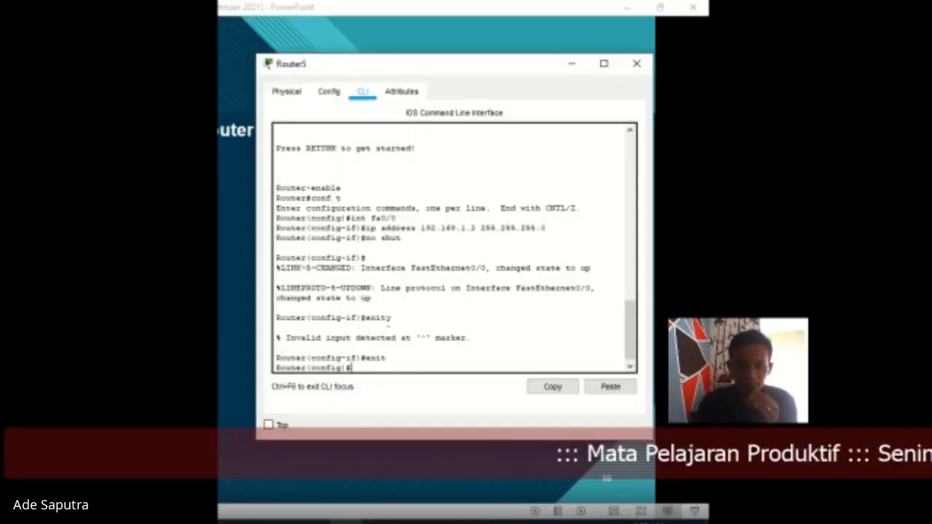
pyautogui.write('int')
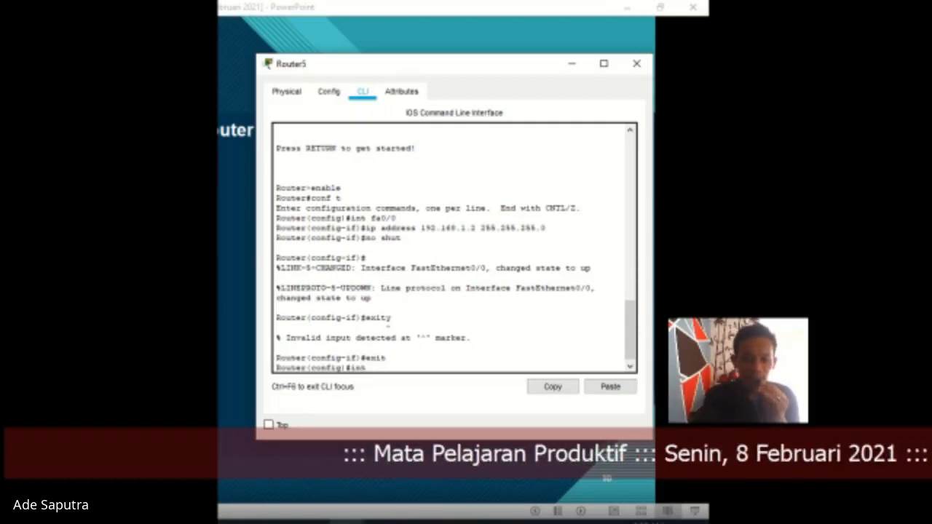
pyautogui.write(' fa')
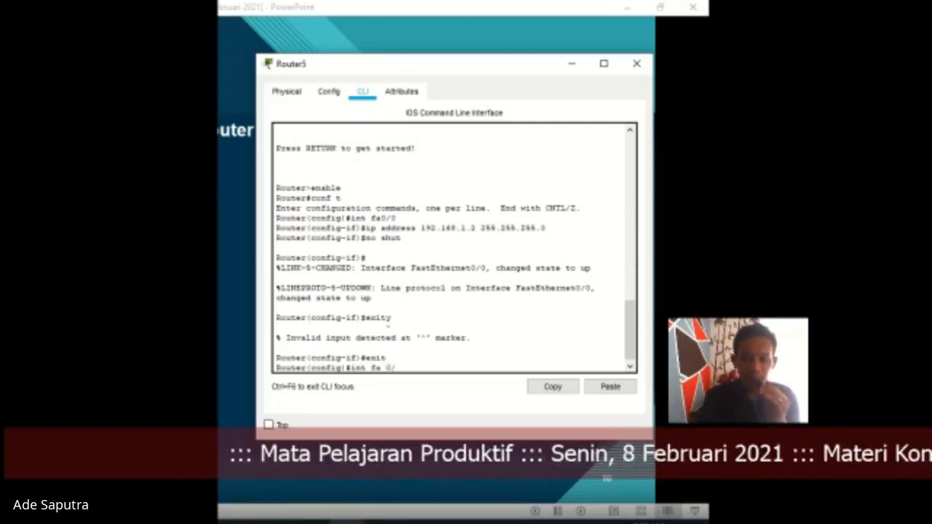
pyautogui.write('0/1')
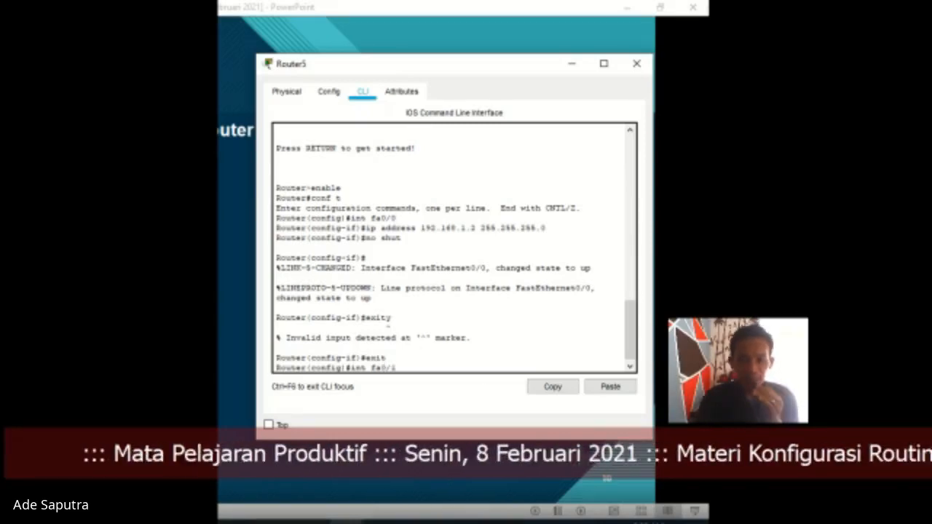
pyautogui.press('Return')
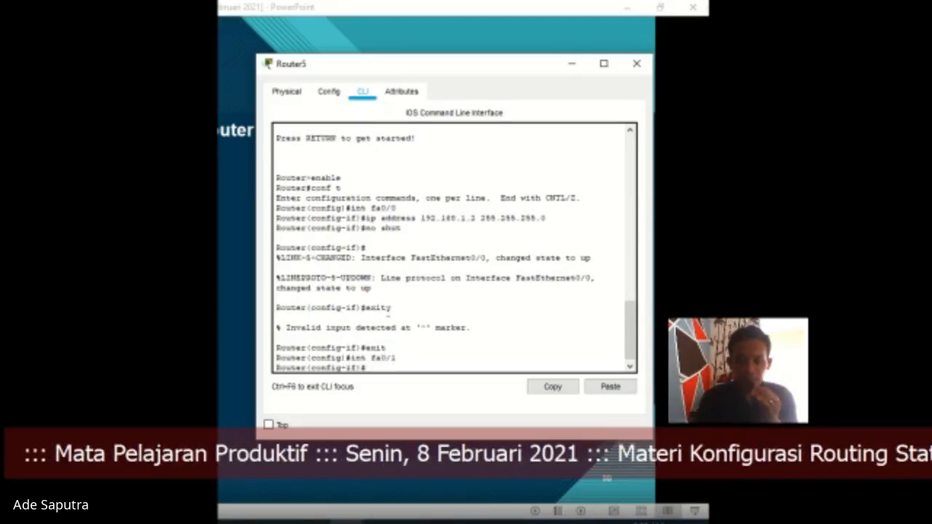
# Assign IP address 192.168.3.1 with mask 255.255.255.0 to Router5's interface fa0/1.
pyautogui.write('ip')
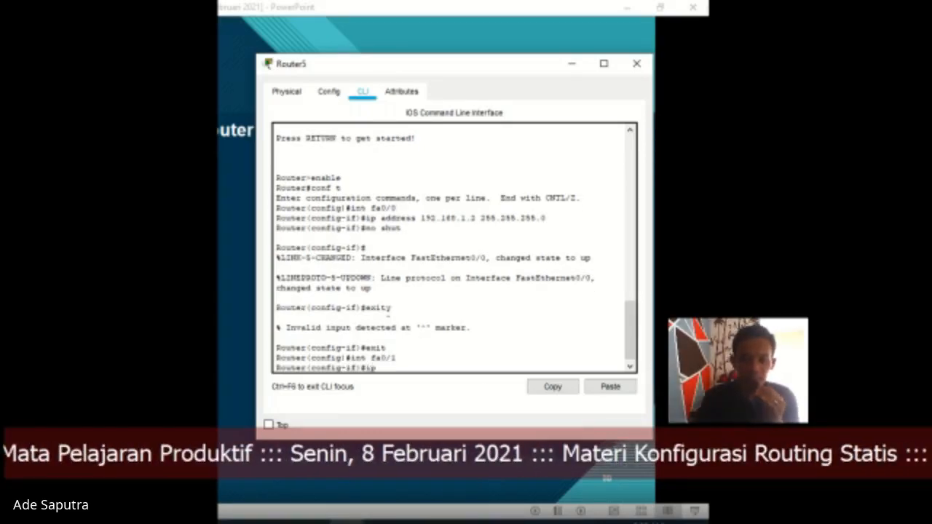
pyautogui.write(' address ')
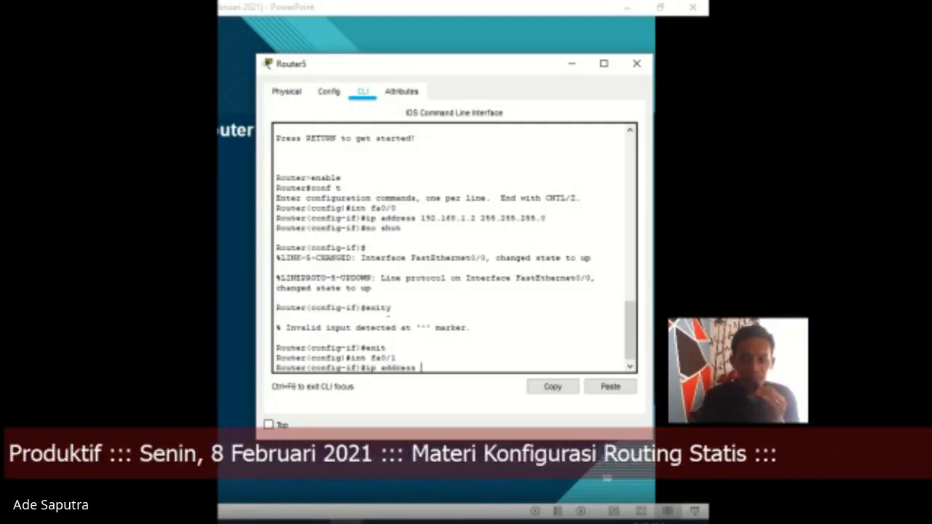
pyautogui.write('192.')
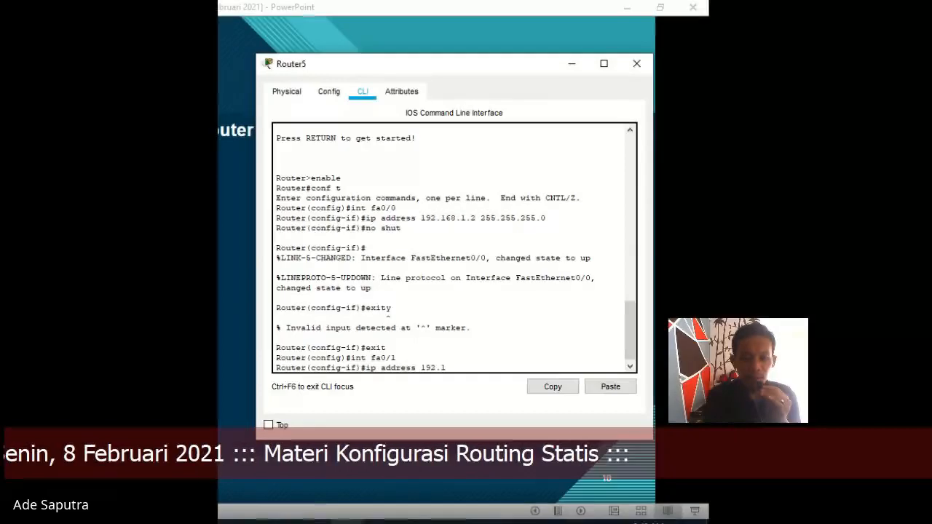
pyautogui.write('168.3.1')
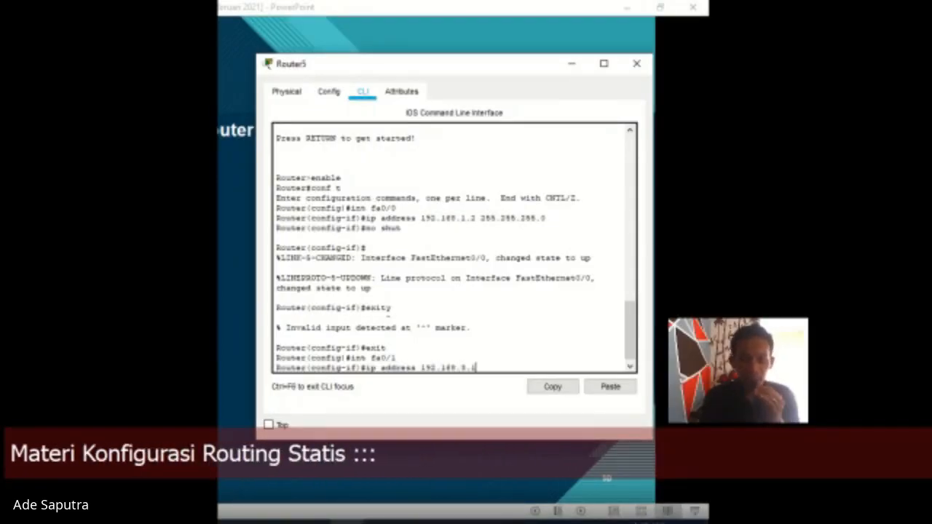
pyautogui.write(' 255.2')
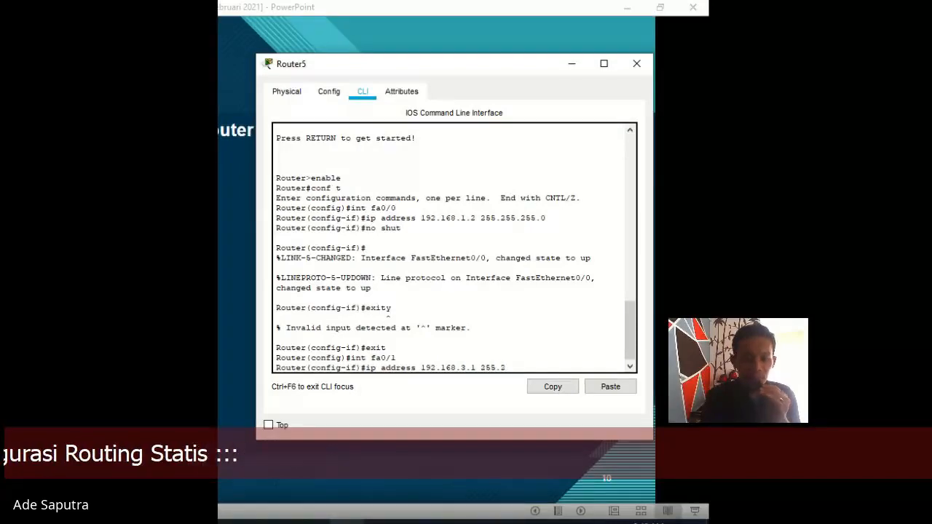
pyautogui.write('55.')
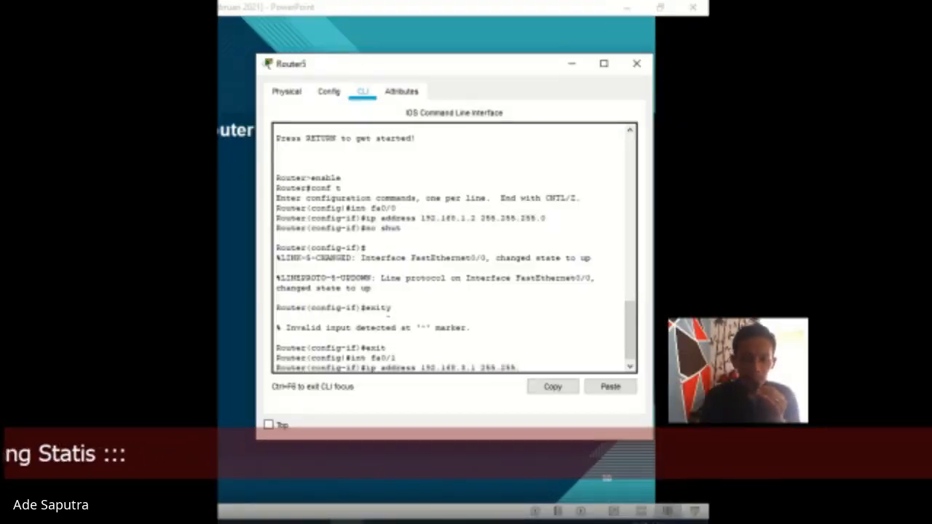
pyautogui.write('25')
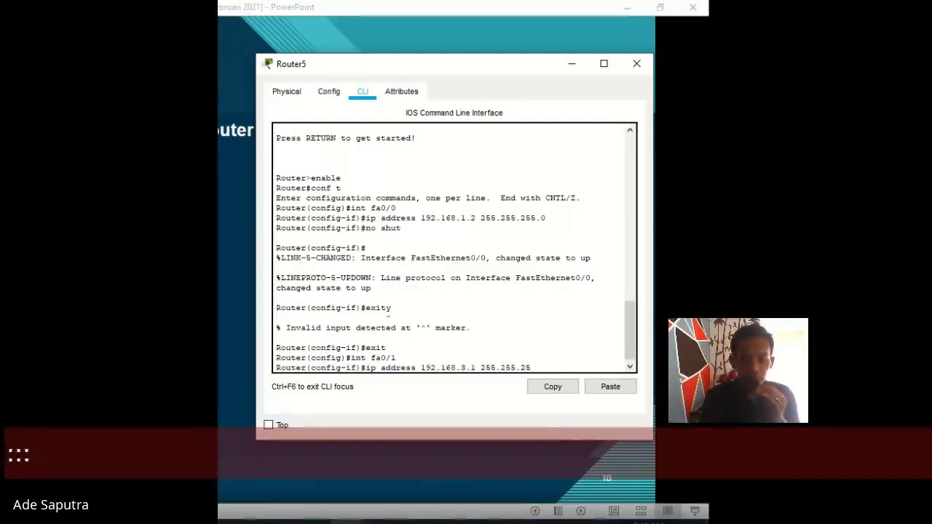
pyautogui.write('5.')
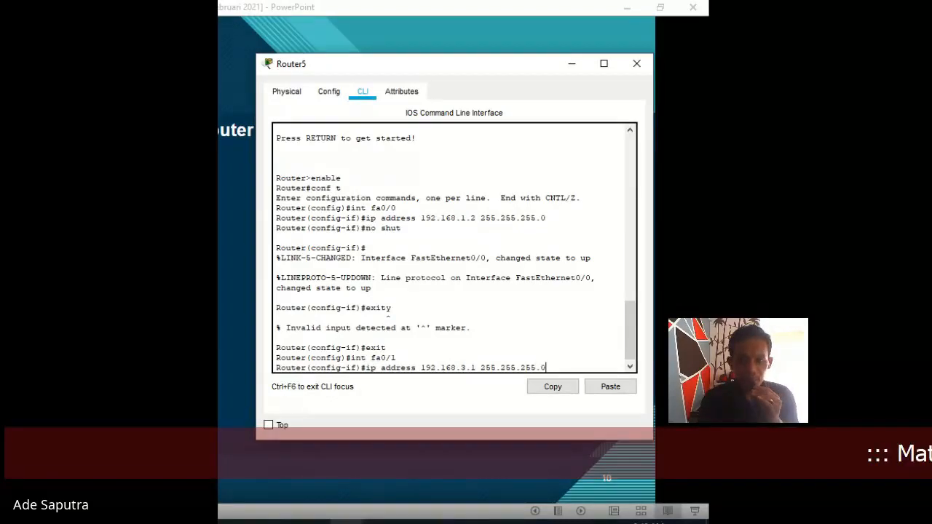
pyautogui.write('0')
pyautogui.press('Return')
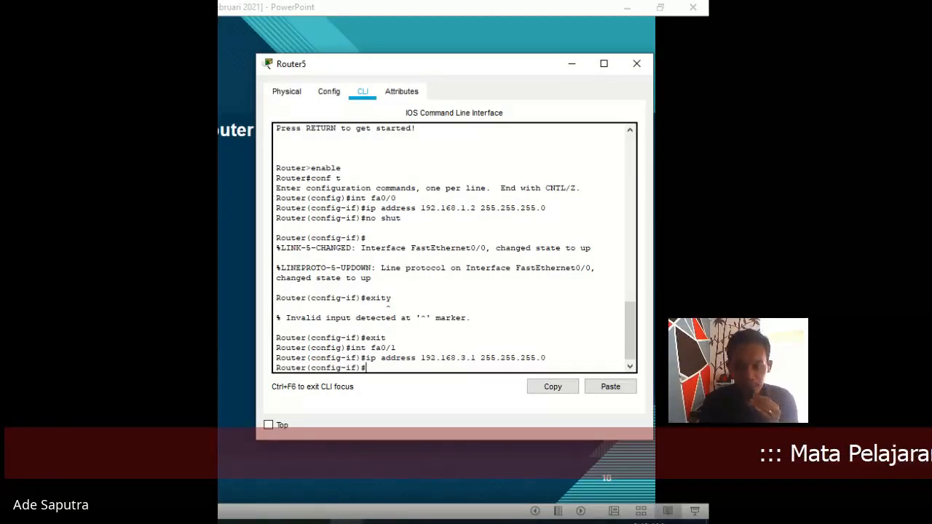
# Enable Router5's interface fa0/1 with no shut and exit to global configuration mode.
pyautogui.write('no s')
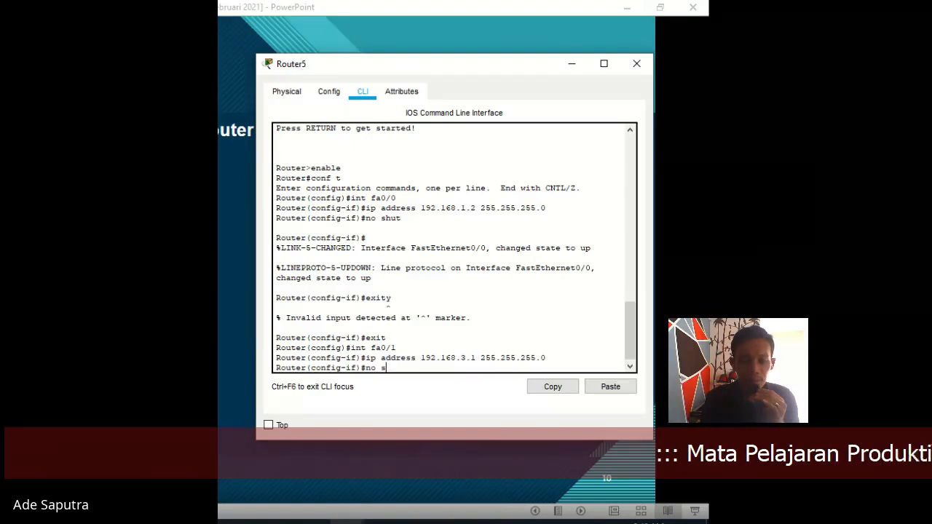
pyautogui.write('hut')
pyautogui.press('Return')
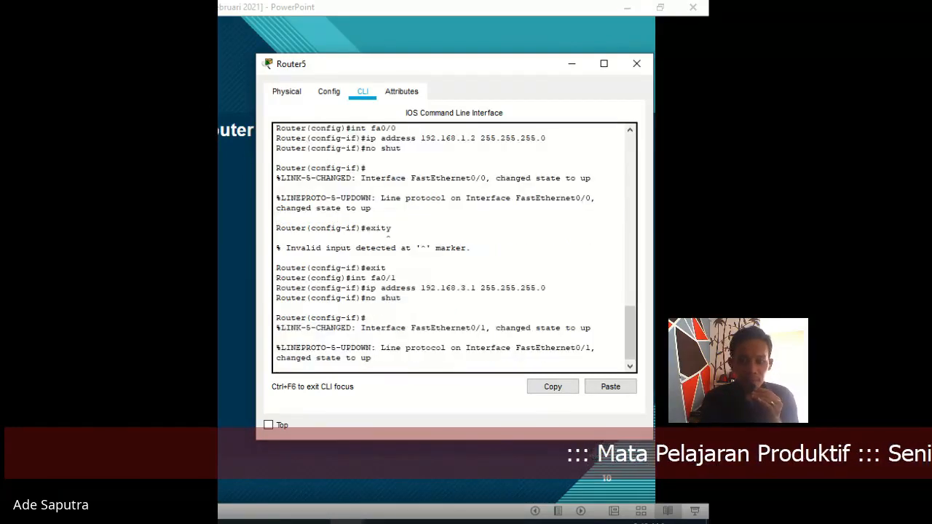
pyautogui.press('Return')
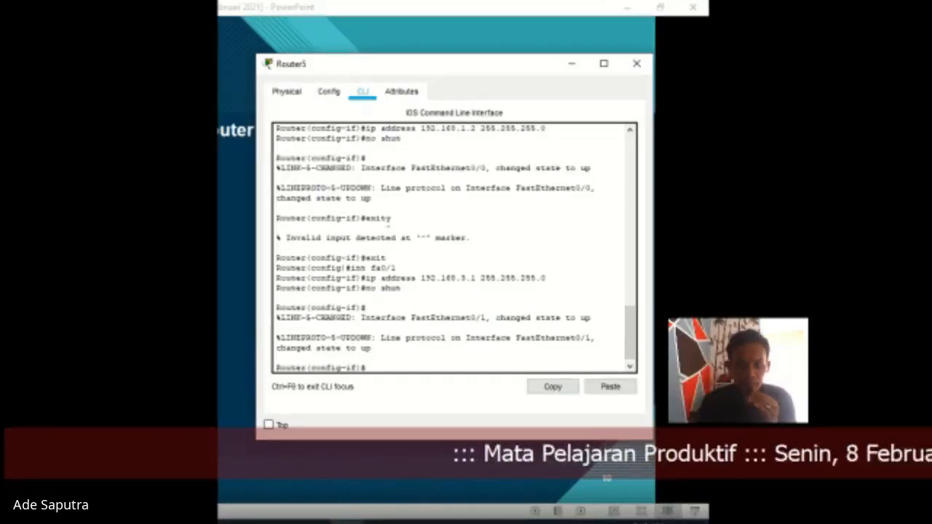
pyautogui.write('ex')
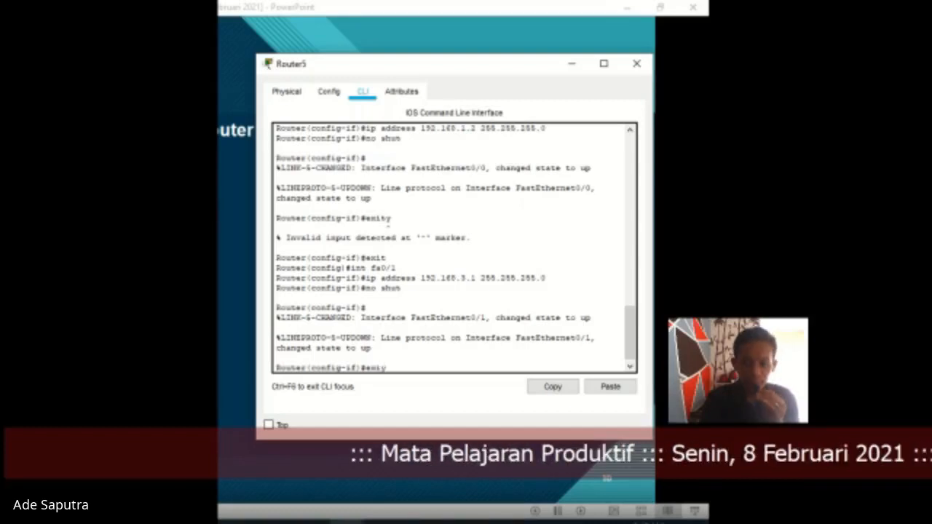
pyautogui.write('it')
pyautogui.press('Return')
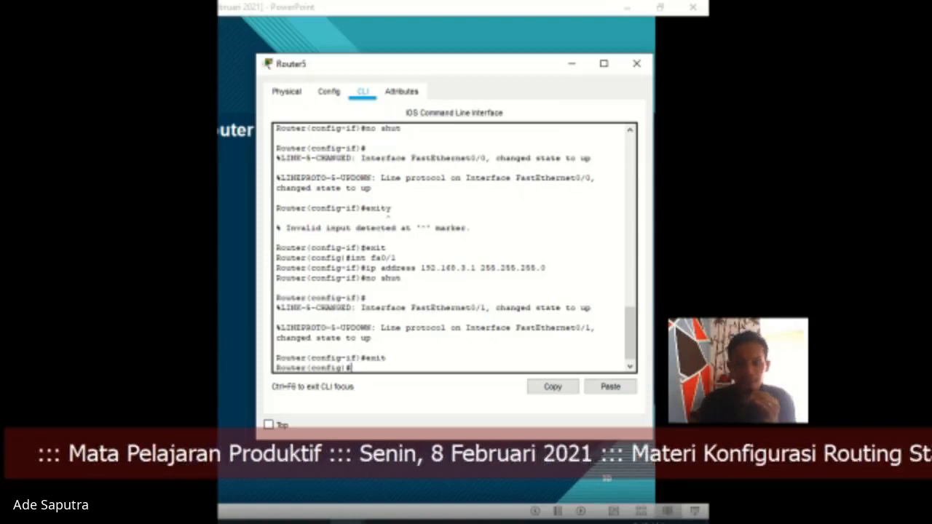
# Add a static route on Router5 to network 192.168.2.0 with mask 255.255.255.0 via next hop 192.168.1.1.
pyautogui.write('ip route')
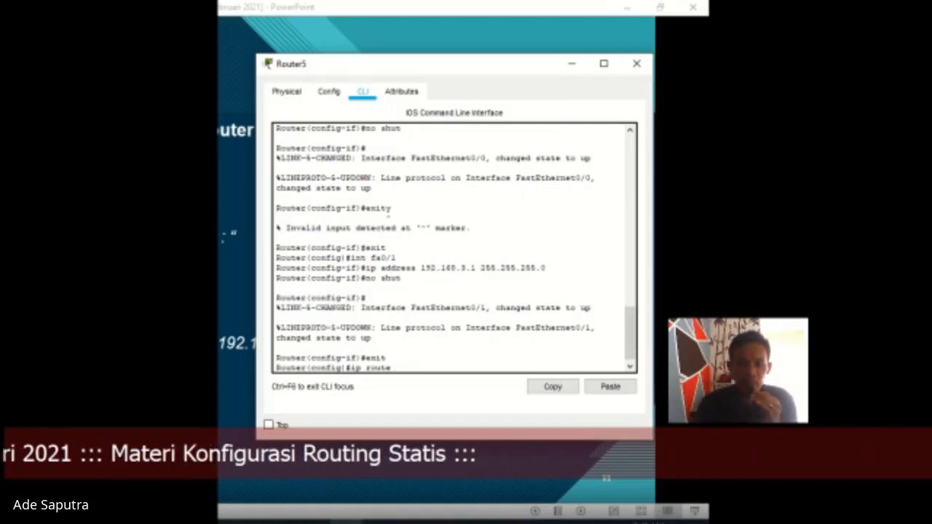
pyautogui.write('1')
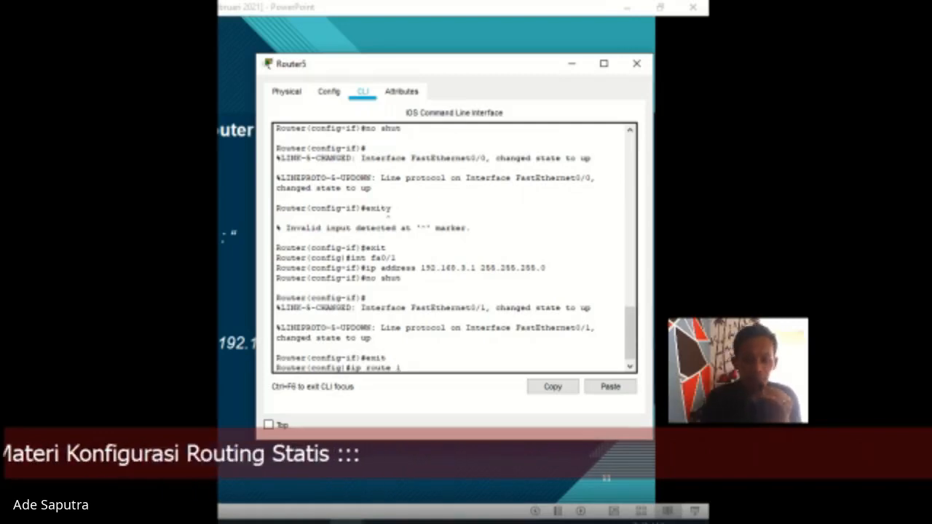
pyautogui.write('92.1')
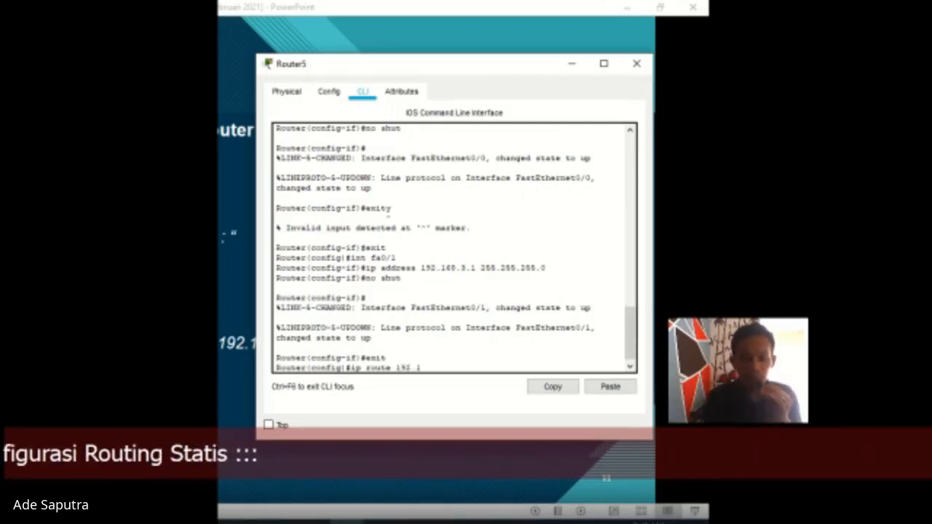
pyautogui.write('68.2')
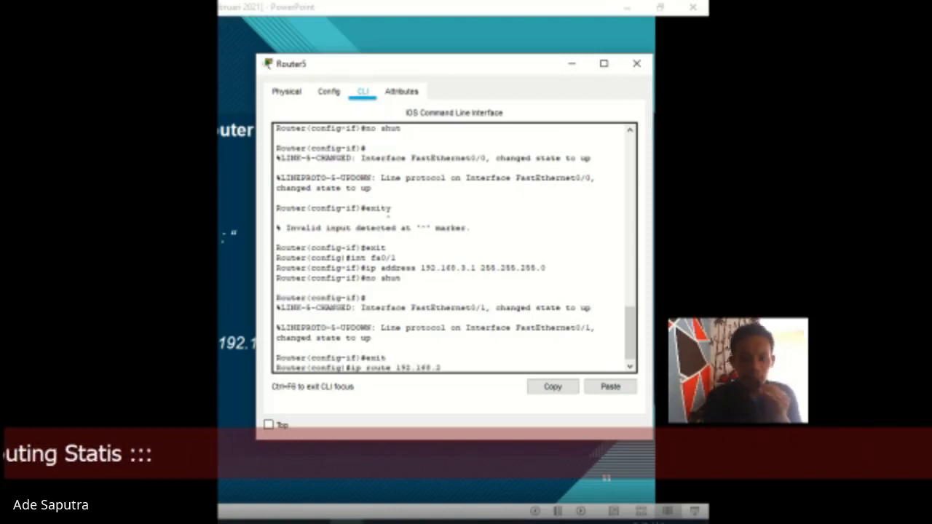
pyautogui.write('.0')
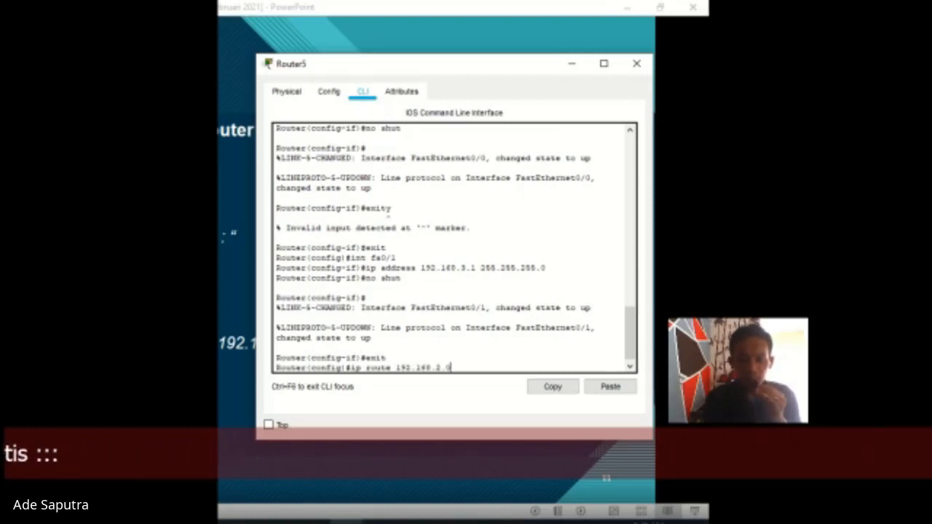
pyautogui.write(' 255')
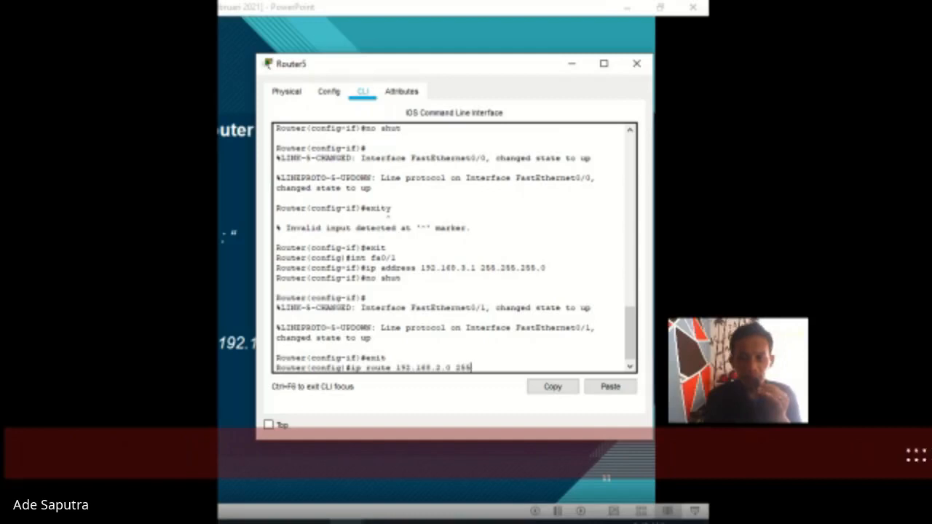
pyautogui.write('.255')
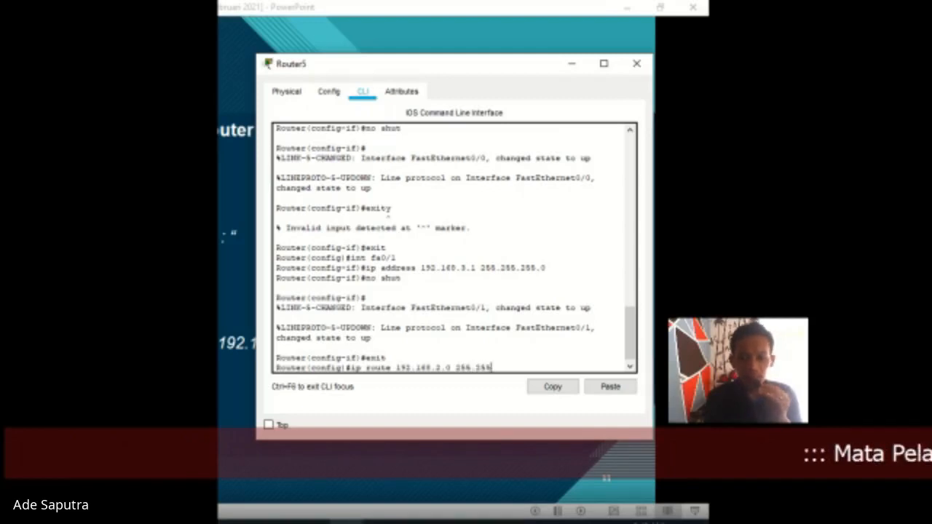
pyautogui.write('.255')
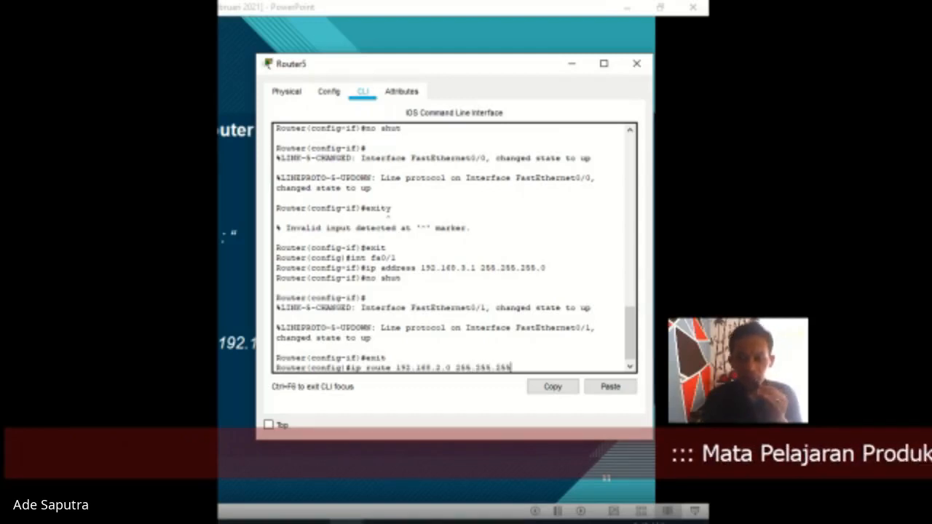
pyautogui.write('.0')
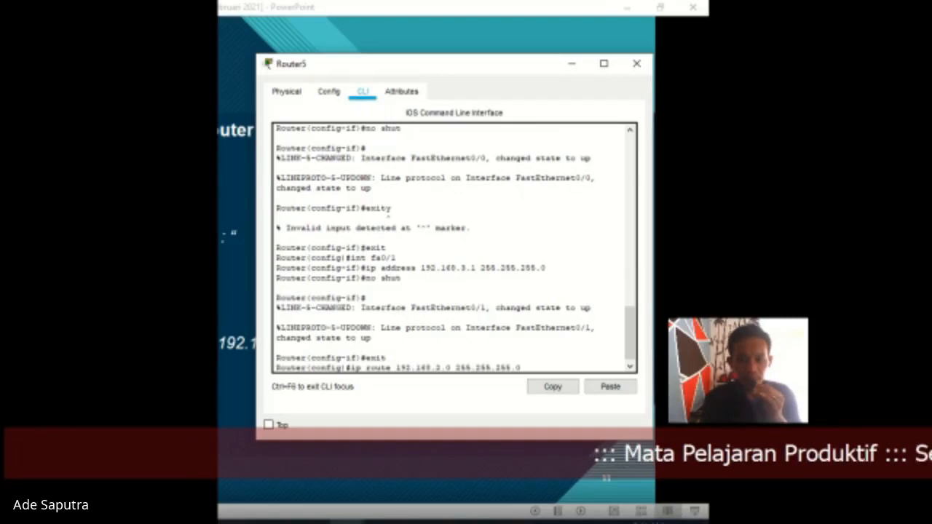
pyautogui.write(' 192.1')
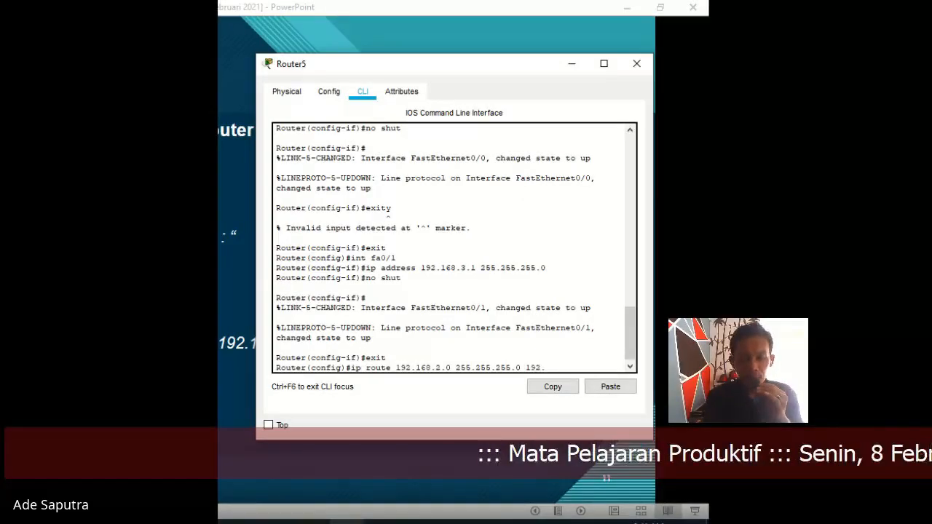
pyautogui.write('68.')
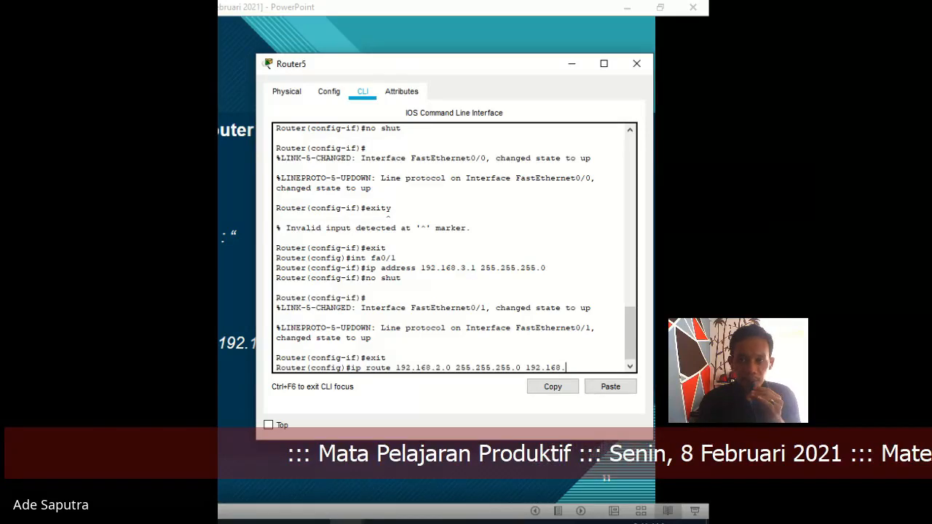
pyautogui.moveTo(436, 64); pyautogui.dragTo(411, 74)
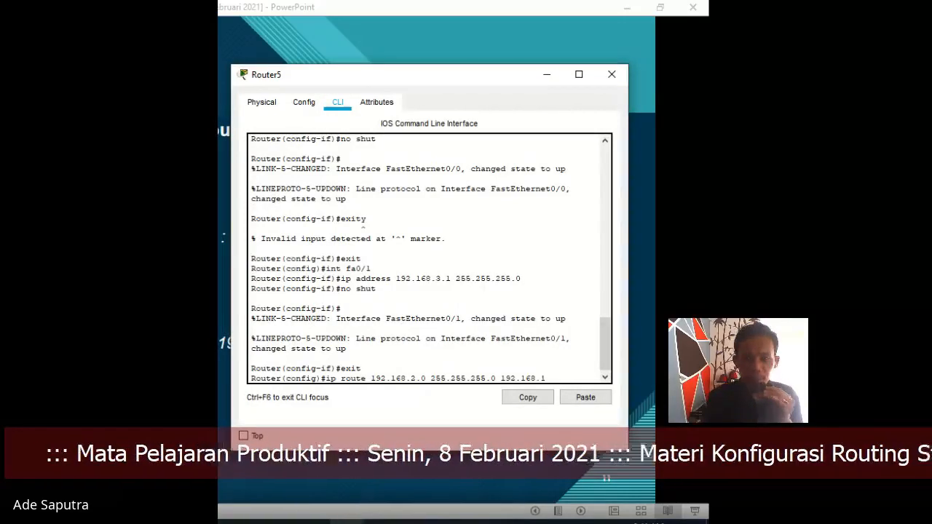
pyautogui.write('.1')
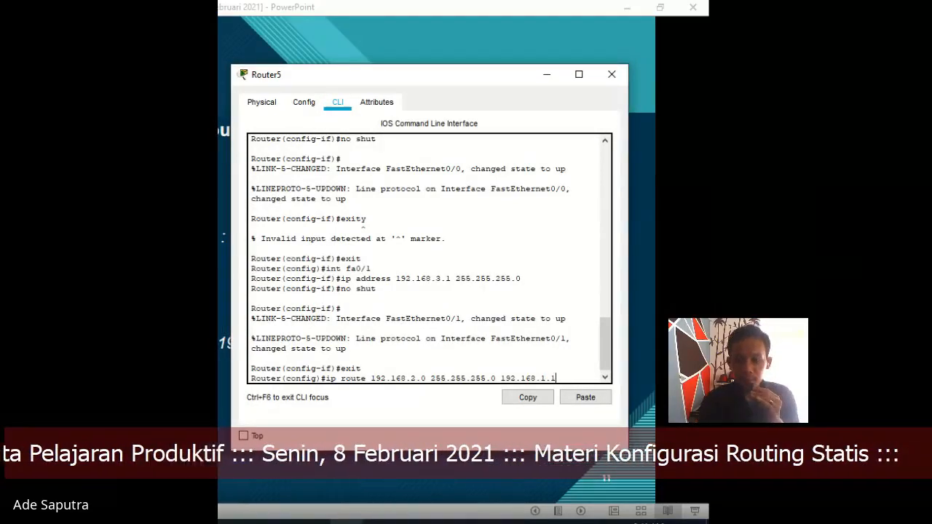
pyautogui.press('Return')
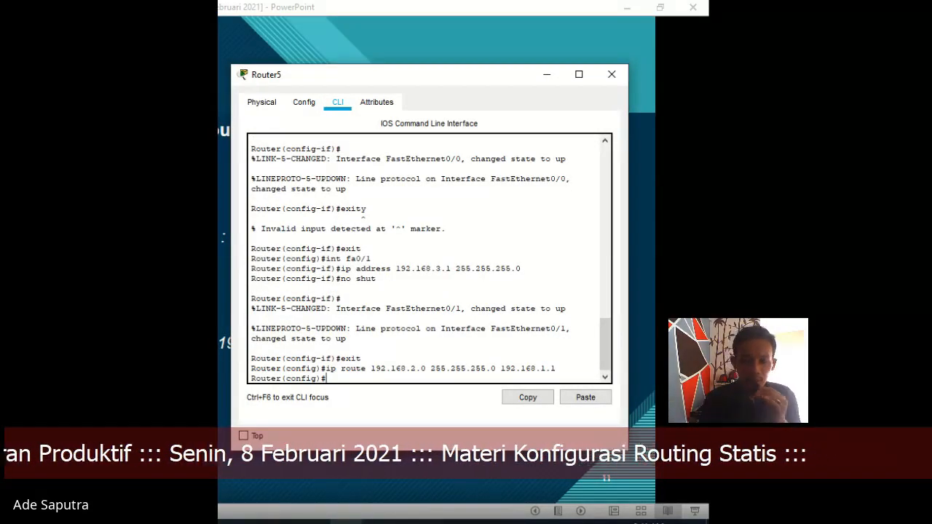
# Try the no shut command in Router5's global configuration mode.
pyautogui.write('no sh')
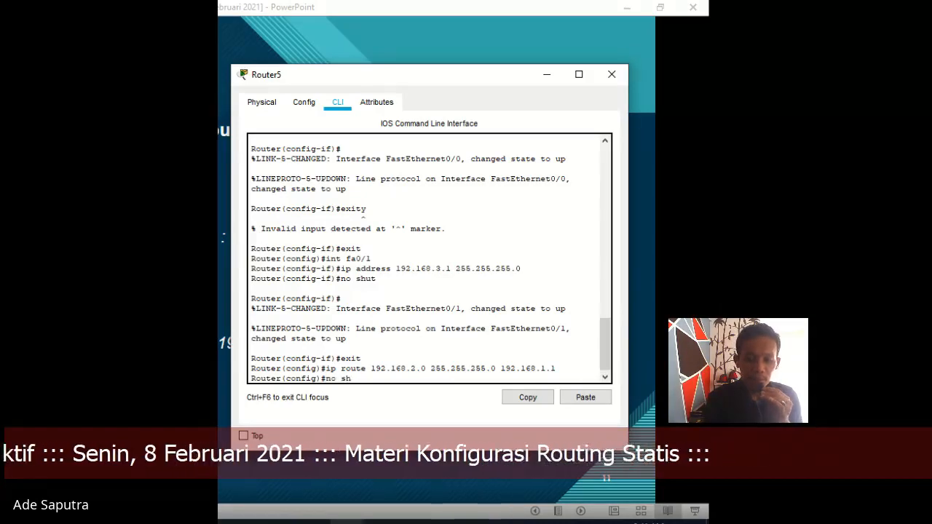
pyautogui.write('ut')
pyautogui.press('Return')
# Exit Router5's global configuration mode, end the console session and return to the user prompt.
pyautogui.write('er(config)#e')
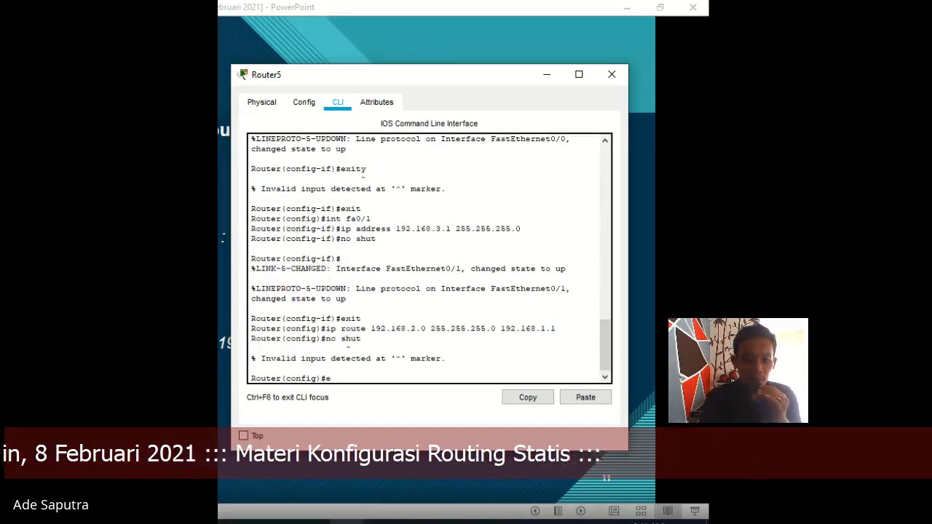
pyautogui.write('xit')
pyautogui.press('Return')
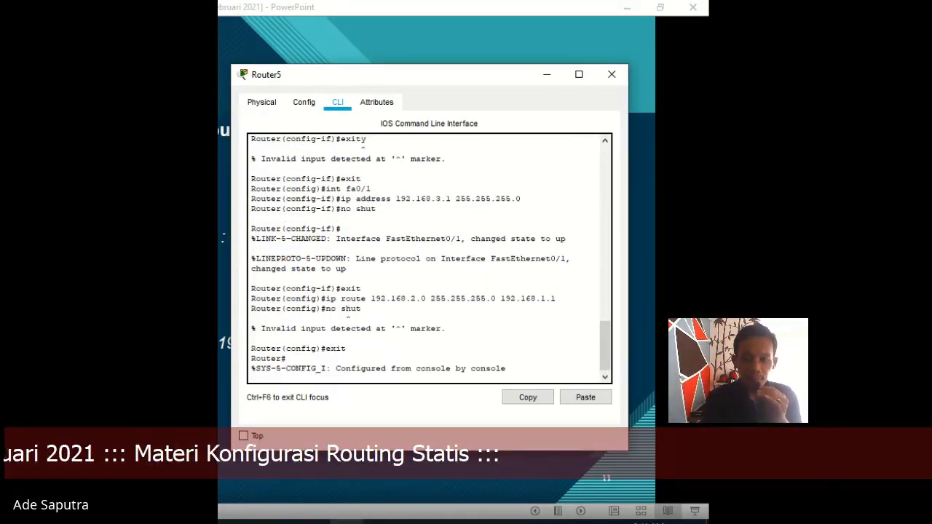
pyautogui.press('Return')
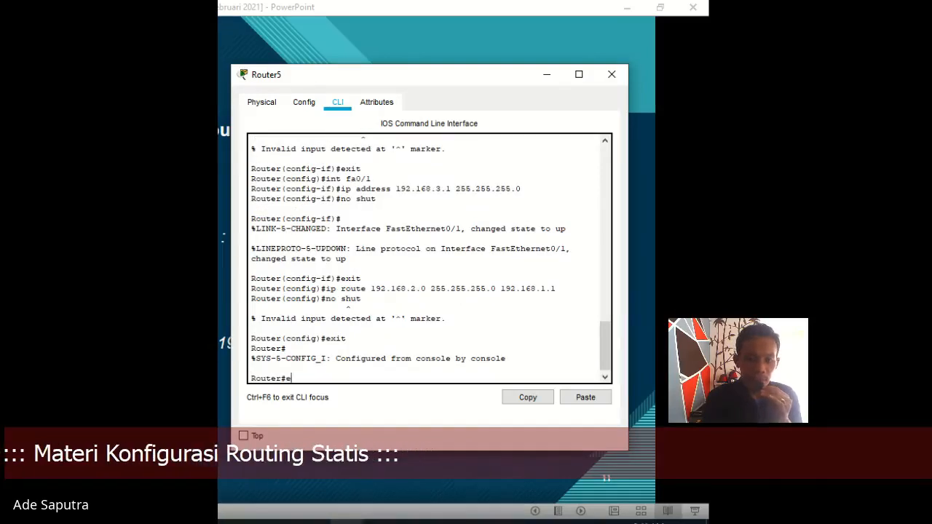
pyautogui.write('exit')
pyautogui.press('Return')
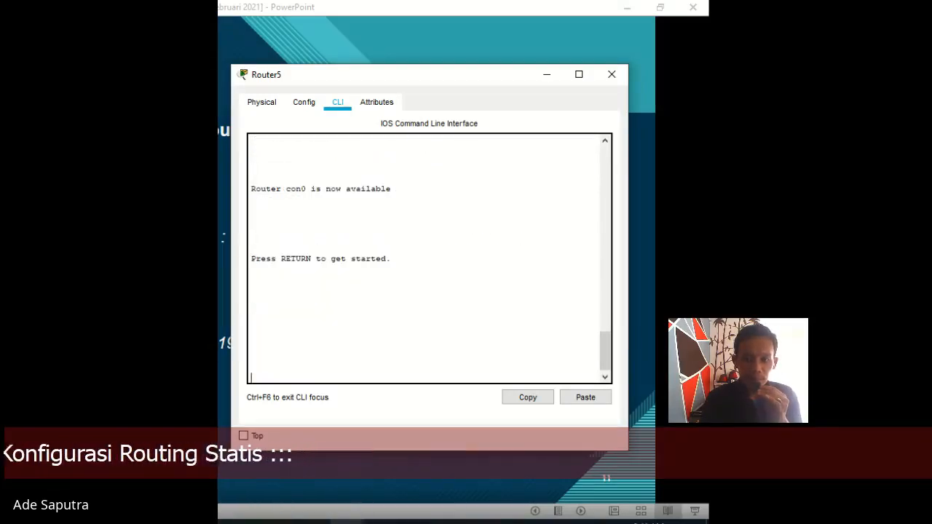
pyautogui.press('Return')
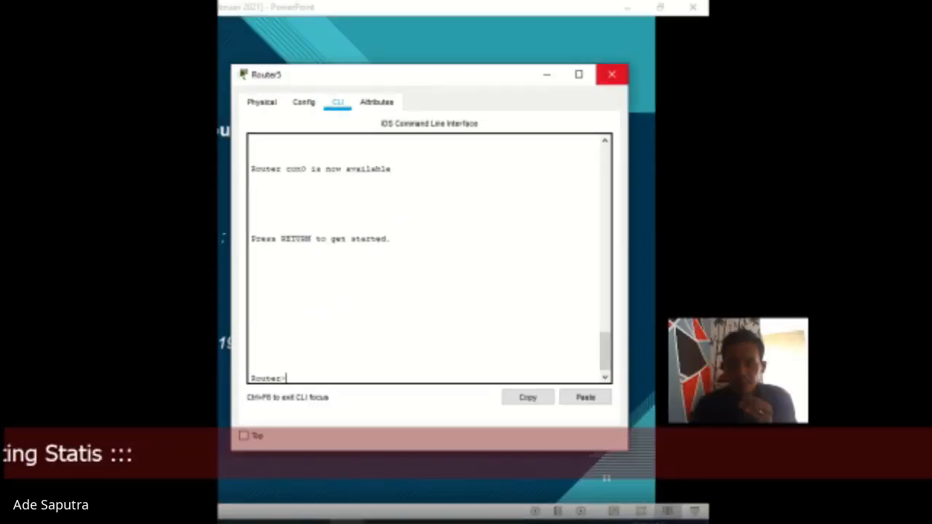
# Switch to the Packet Tracer topology and open the IP Configuration of PC0.
pyautogui.hotkey('alt', 'Tab')
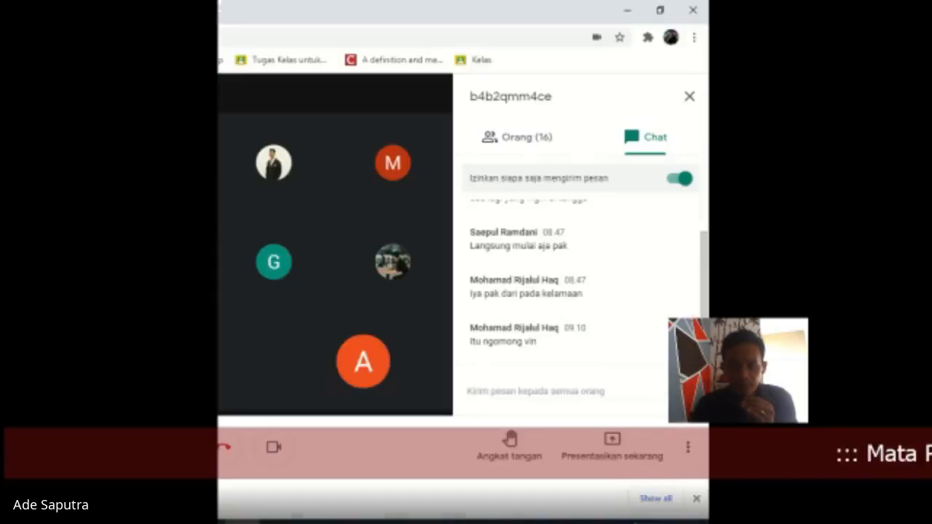
pyautogui.hotkey('alt', 'Tab')
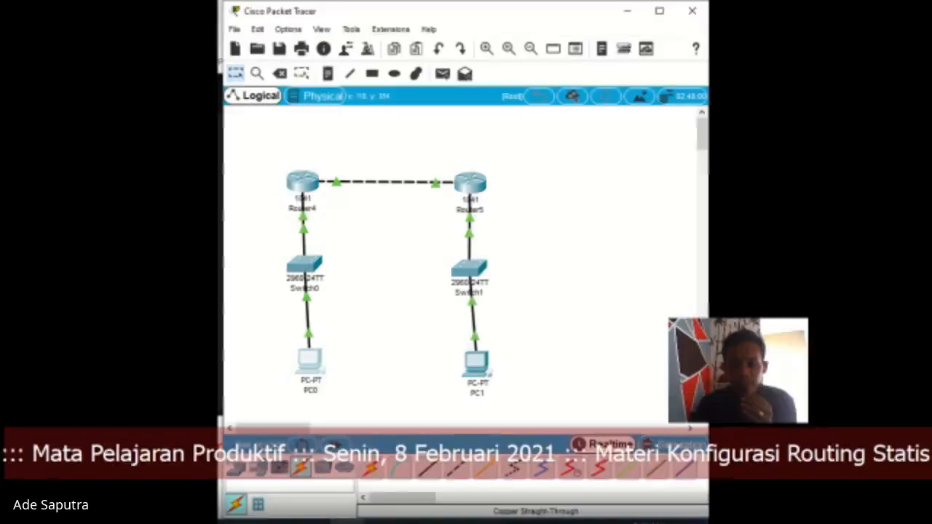
pyautogui.click(309, 363)
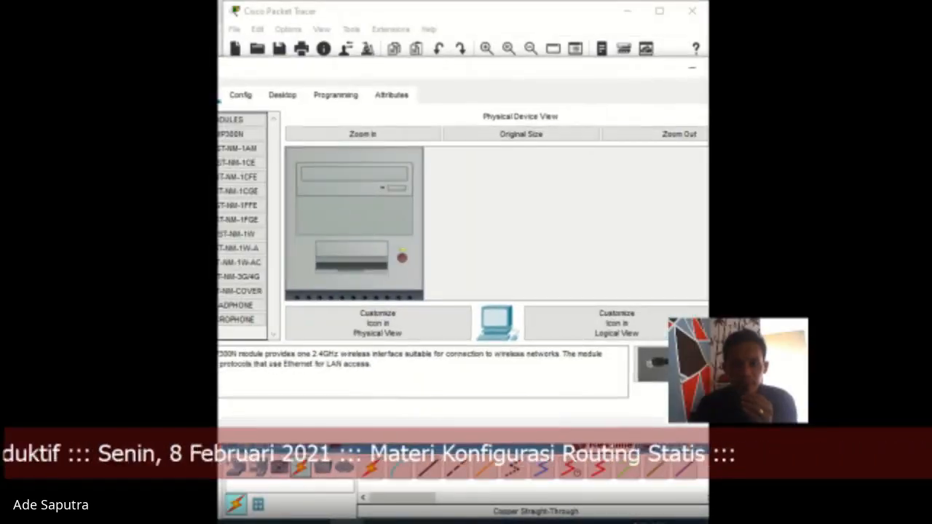
pyautogui.moveTo(320, 69); pyautogui.dragTo(332, 66)
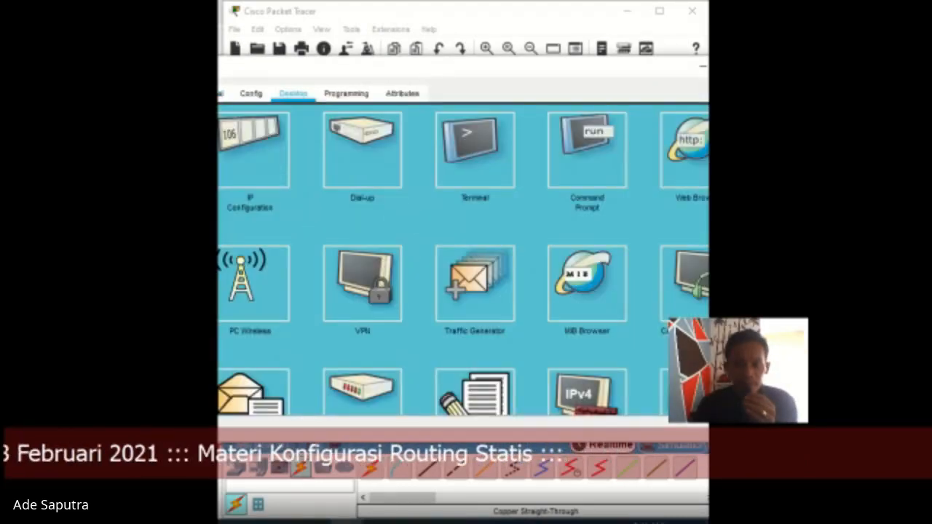
pyautogui.click(249, 149)
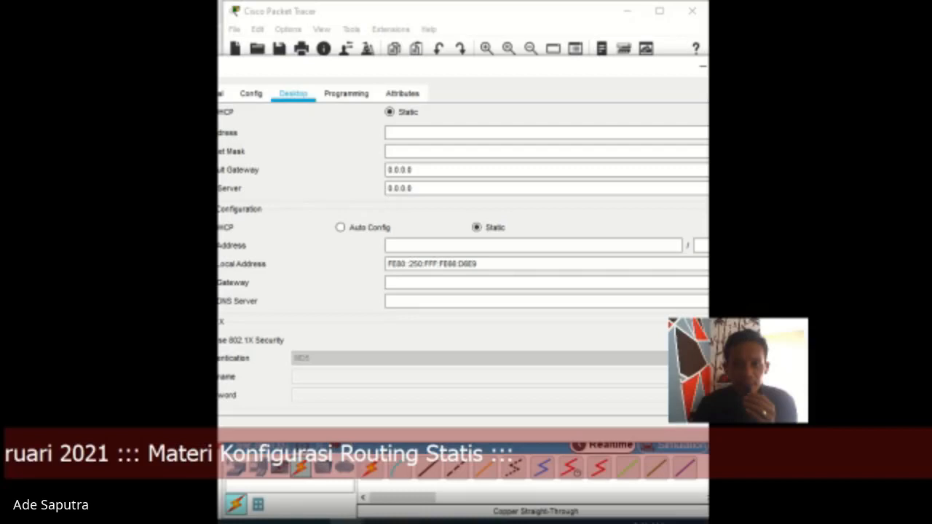
pyautogui.moveTo(349, 67); pyautogui.dragTo(407, 81)
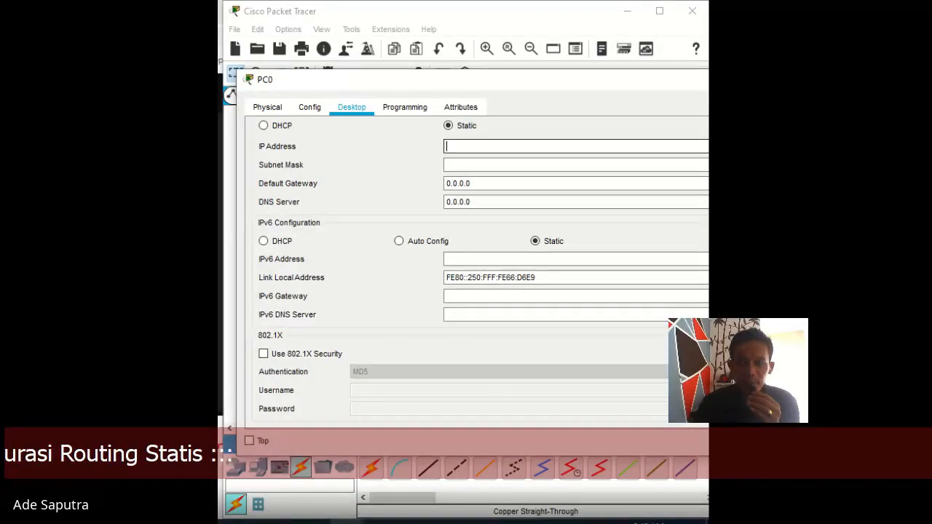
# Check the PC addressing slide in PowerPoint and return to PC0's IP Configuration in Packet Tracer.
pyautogui.write('192')
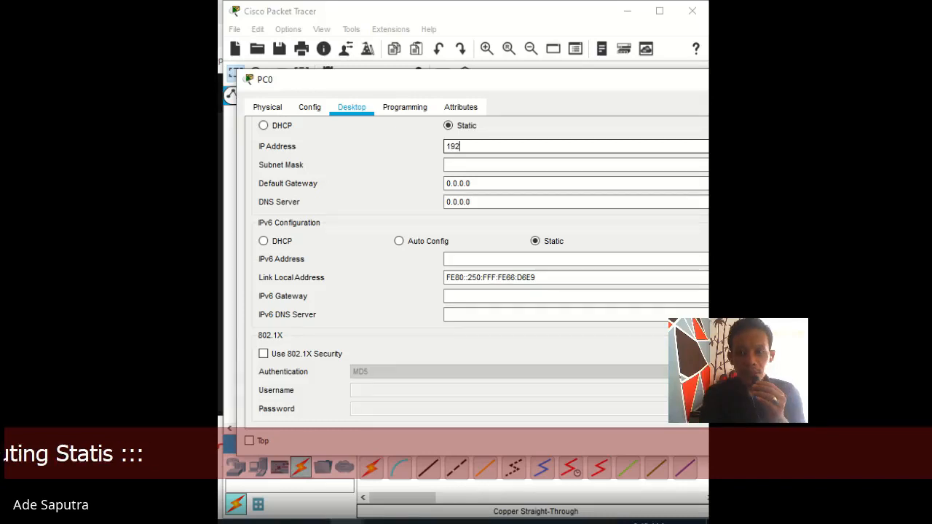
pyautogui.write('.168.')
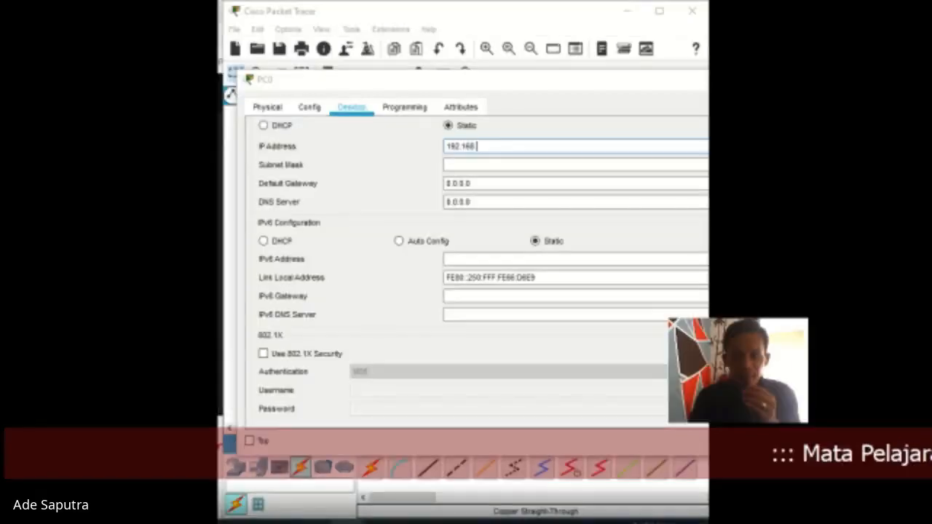
pyautogui.hotkey('alt', 'Tab')
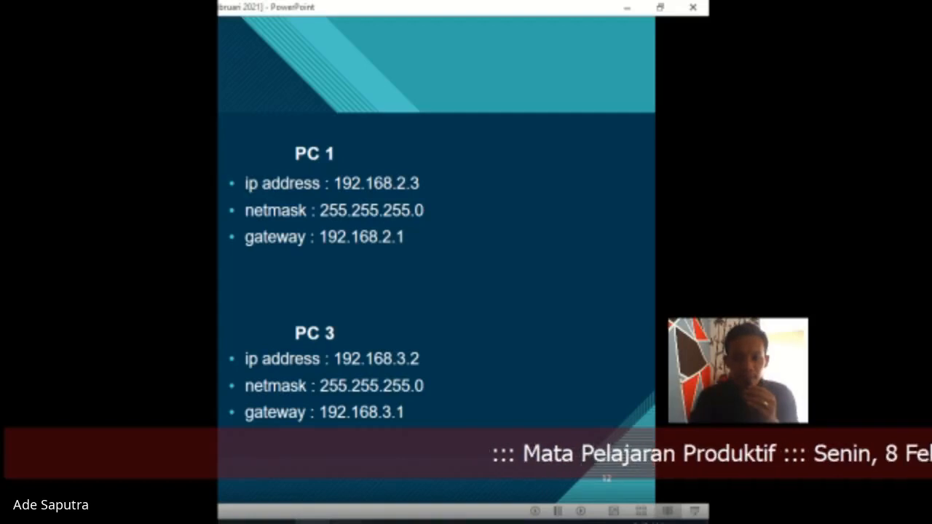
pyautogui.hotkey('alt', 'Tab')
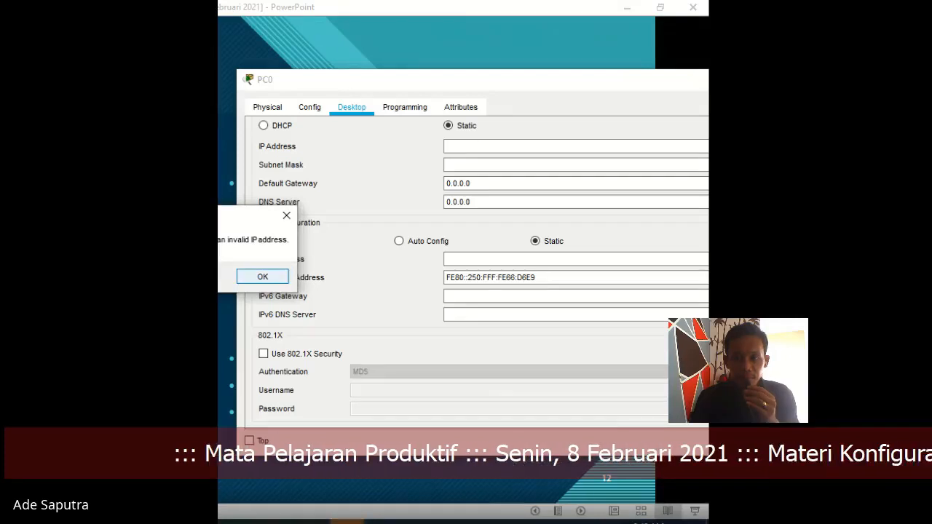
pyautogui.press('Return')
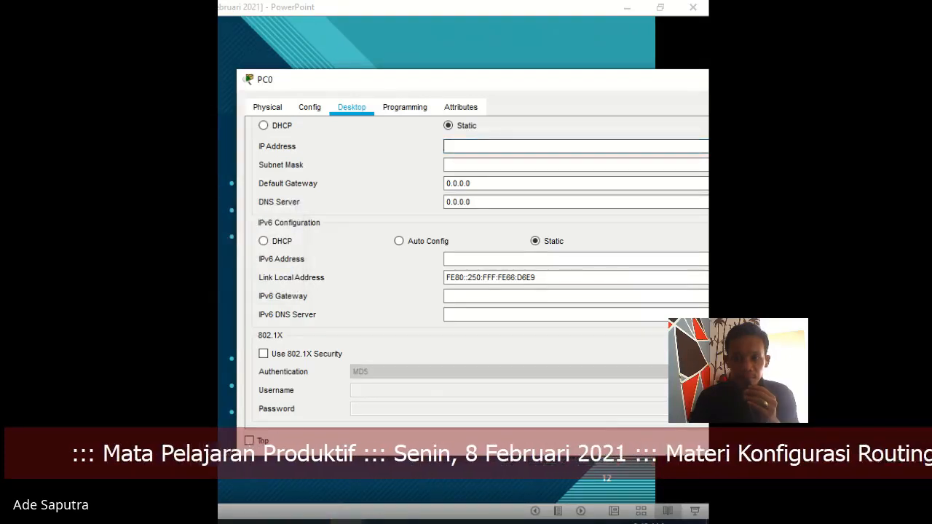
# Set PC0's static IP address to 192.168.2.2 with subnet mask 255.255.255.0.
pyautogui.write('192')
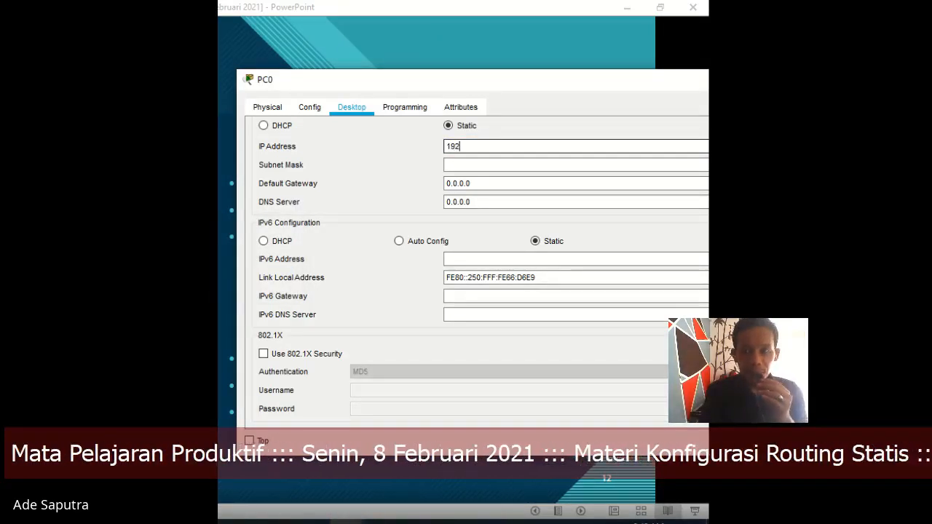
pyautogui.write('.168')
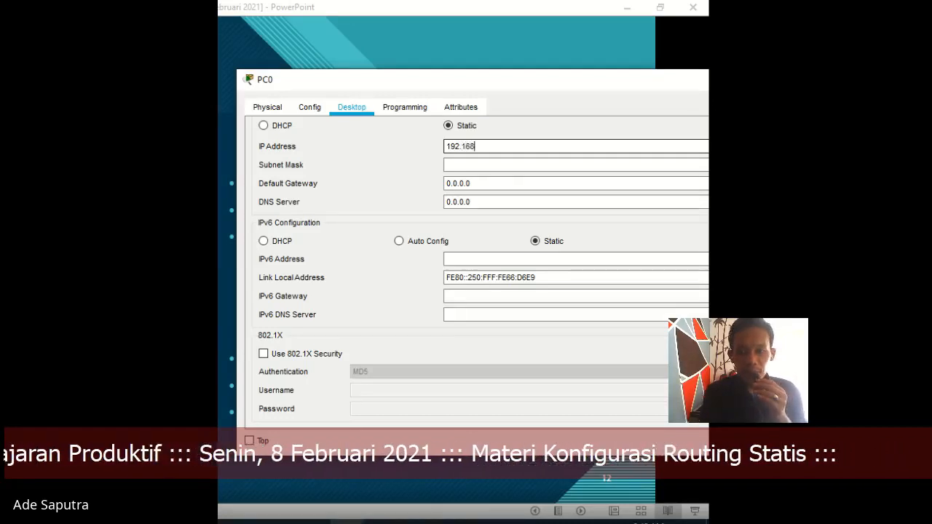
pyautogui.write('.2.2')
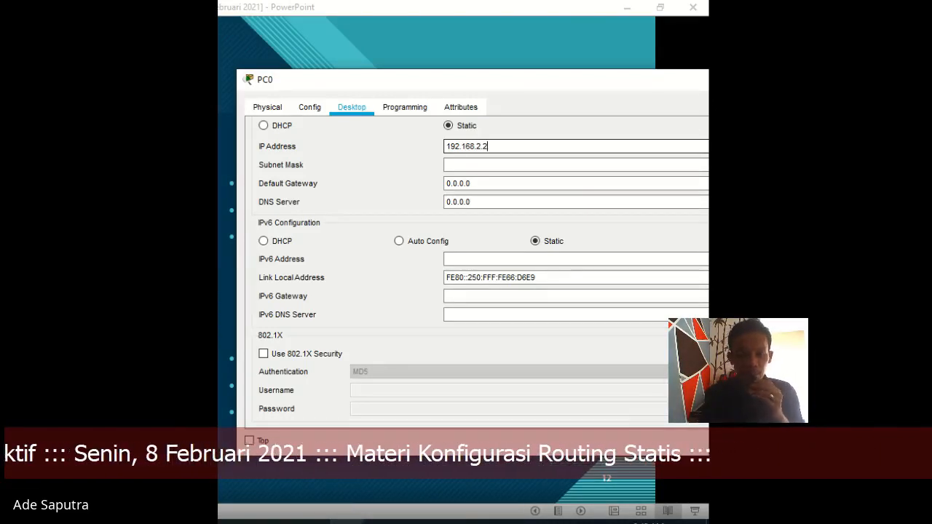
pyautogui.press('Tab')
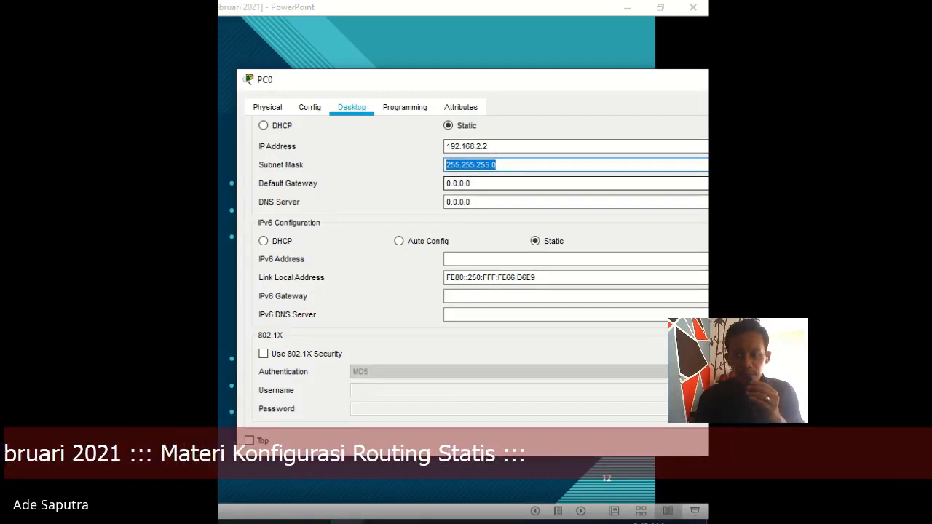
pyautogui.press('Tab')
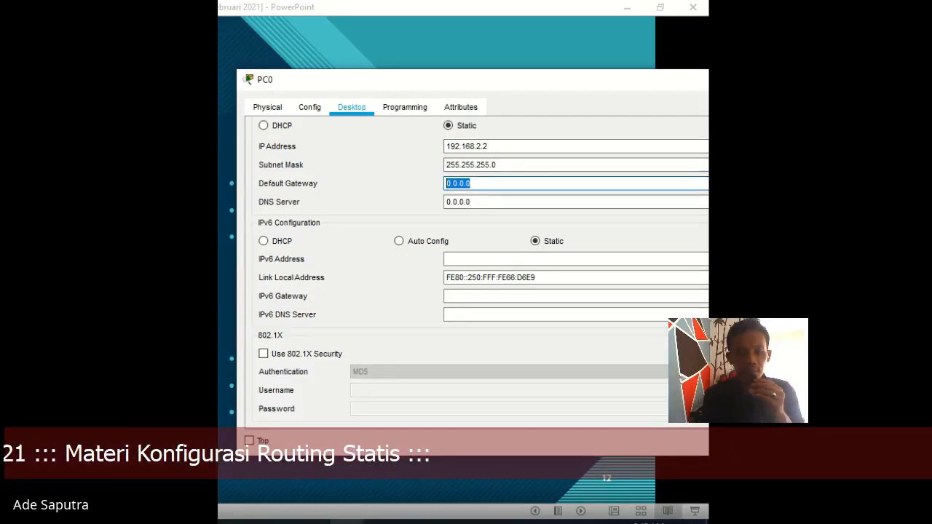
# Set PC0's default gateway to 192.168.2.1 and close the PC0 window.
pyautogui.write('192')
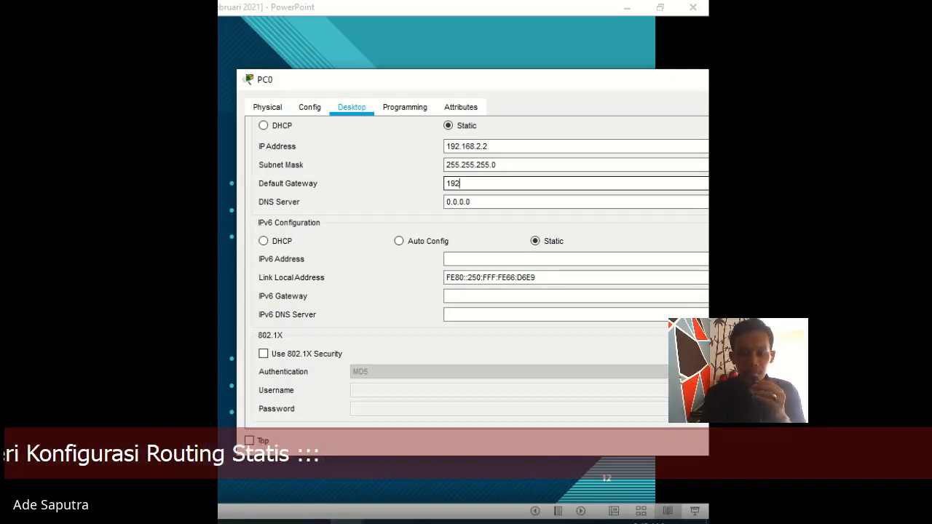
pyautogui.press('BackSpace')
pyautogui.press('BackSpace')
pyautogui.press('BackSpace')
pyautogui.press('BackSpace')
pyautogui.press('BackSpace')
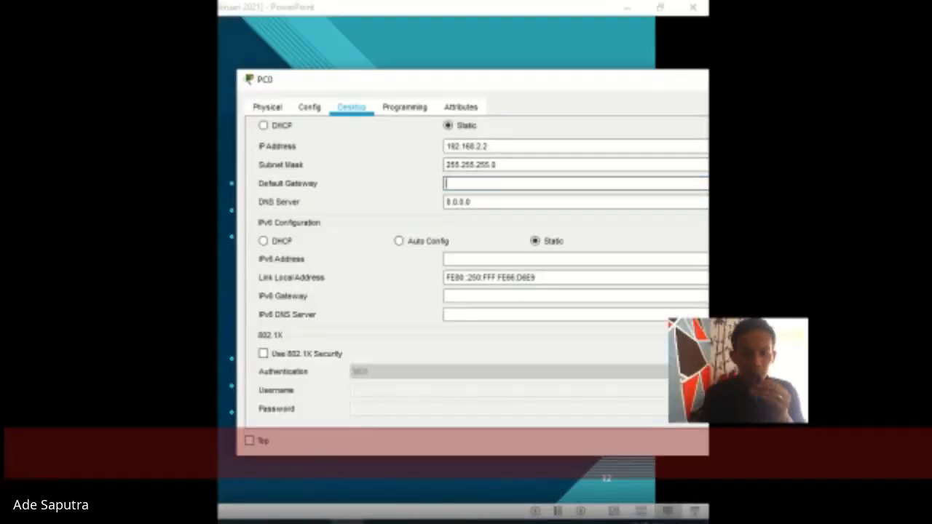
pyautogui.write('192.168')
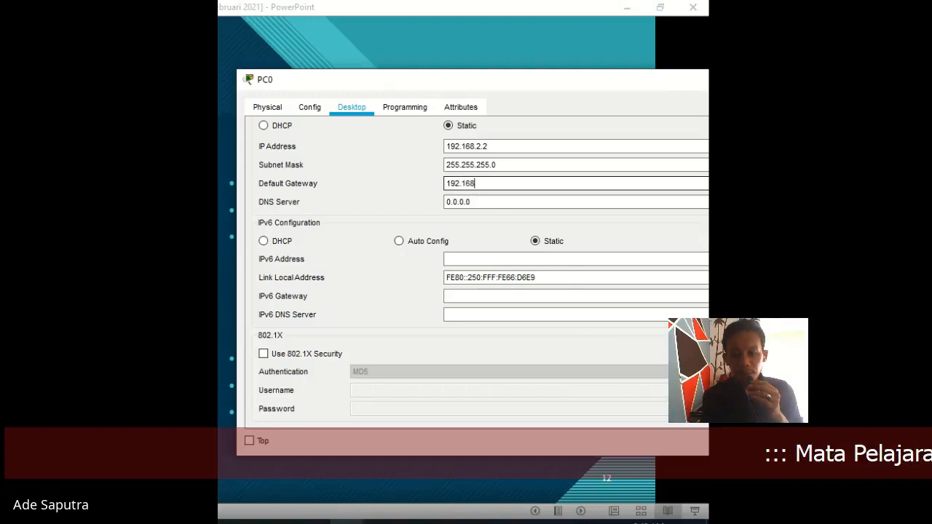
pyautogui.write('.2')
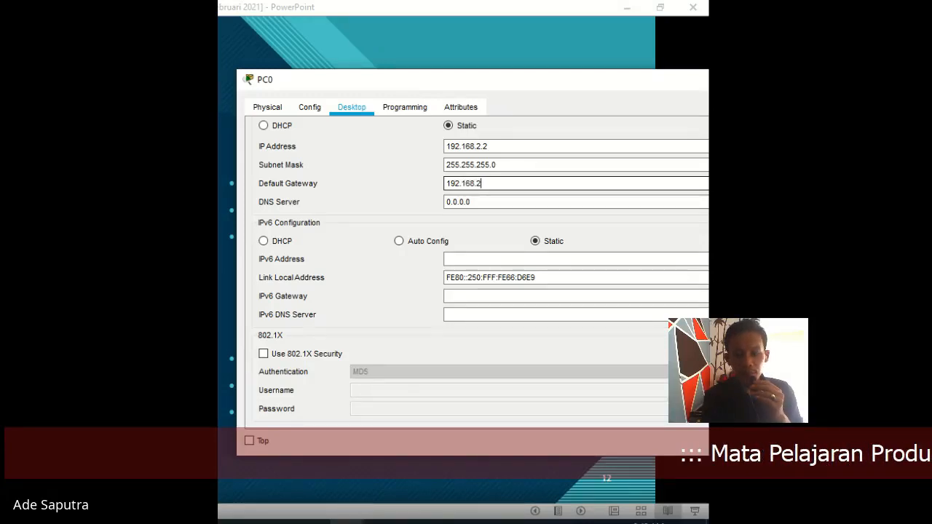
pyautogui.write('.1')
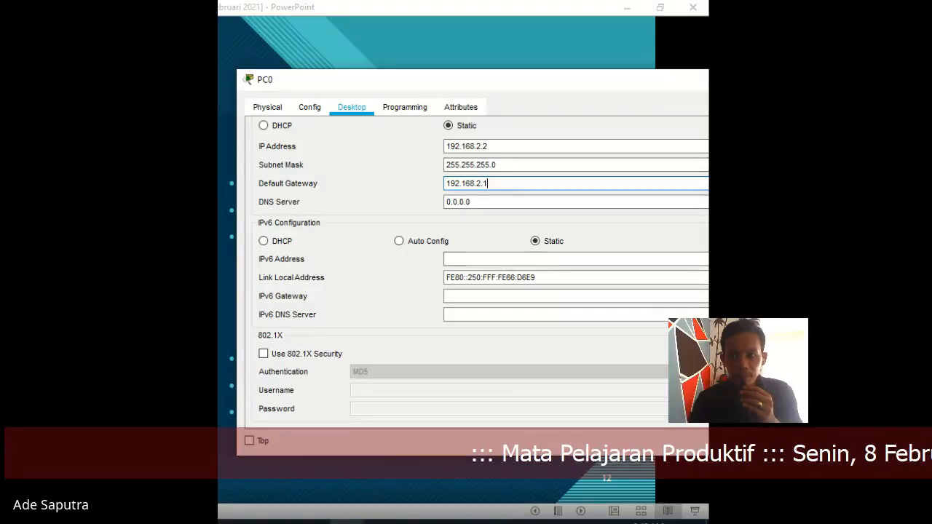
pyautogui.moveTo(538, 79); pyautogui.dragTo(321, 88)
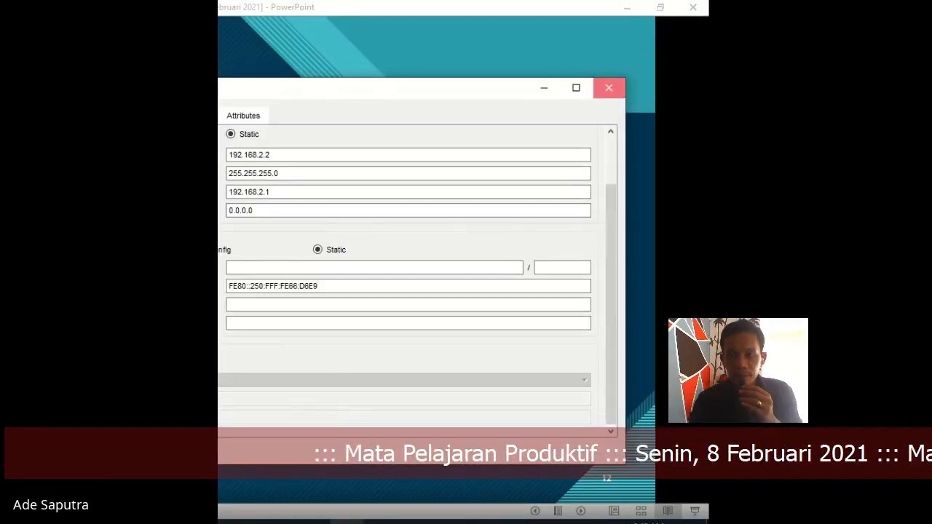
pyautogui.click(608, 88)
# Return to the topology and open the IP Configuration of PC1.
pyautogui.click(310, 361)
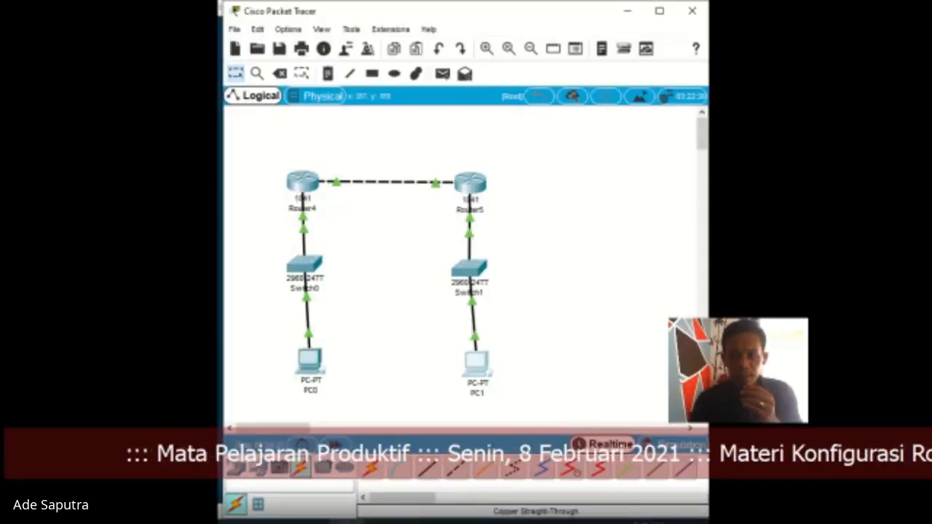
pyautogui.click(476, 363)
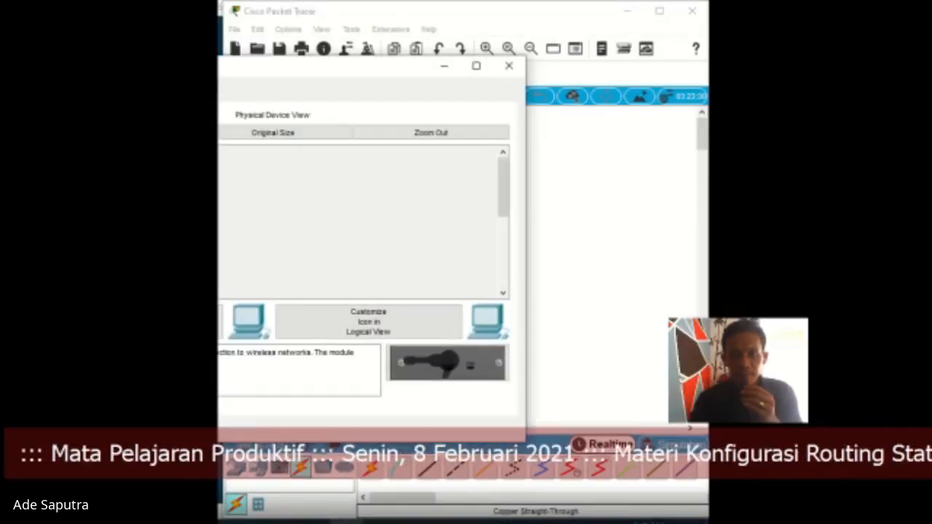
pyautogui.moveTo(280, 66); pyautogui.dragTo(585, 62)
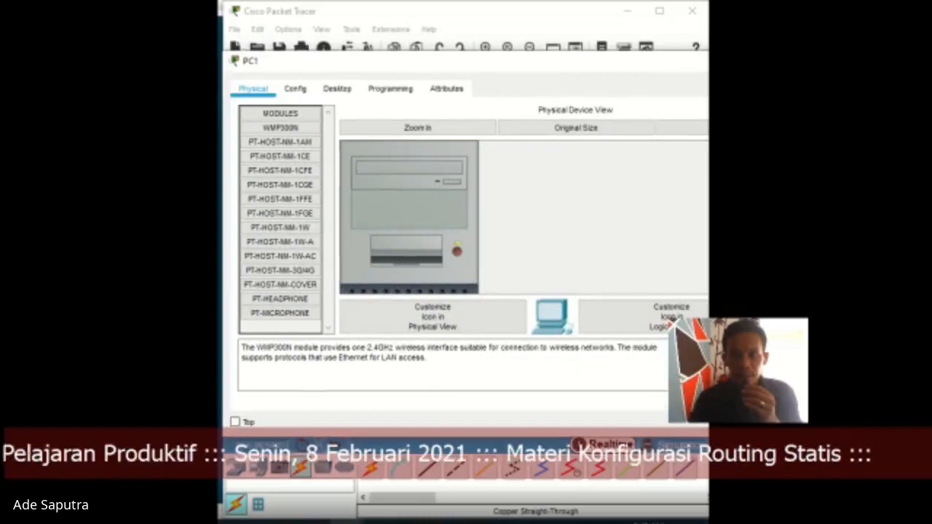
pyautogui.click(337, 88)
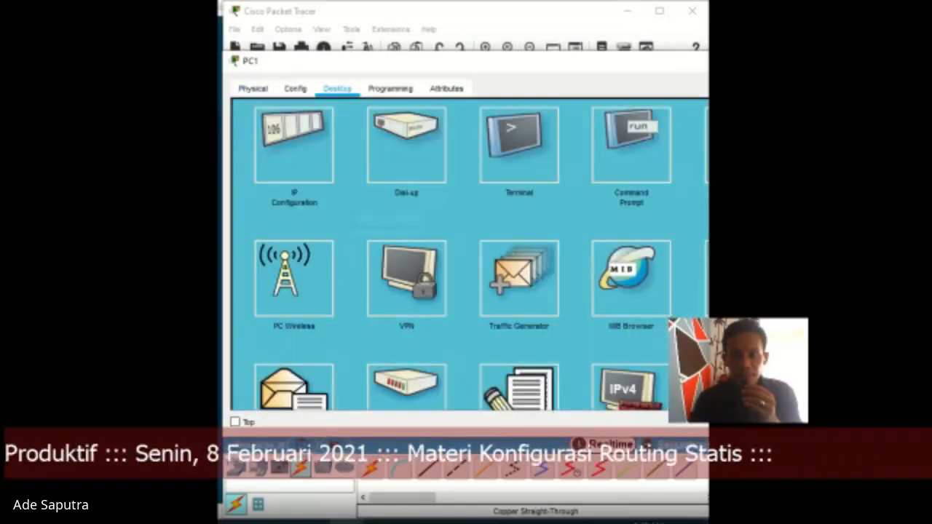
pyautogui.click(291, 141)
# Set PC1's static IP address to 192.168.3.2 with subnet mask 255.255.255.0.
pyautogui.write('1')
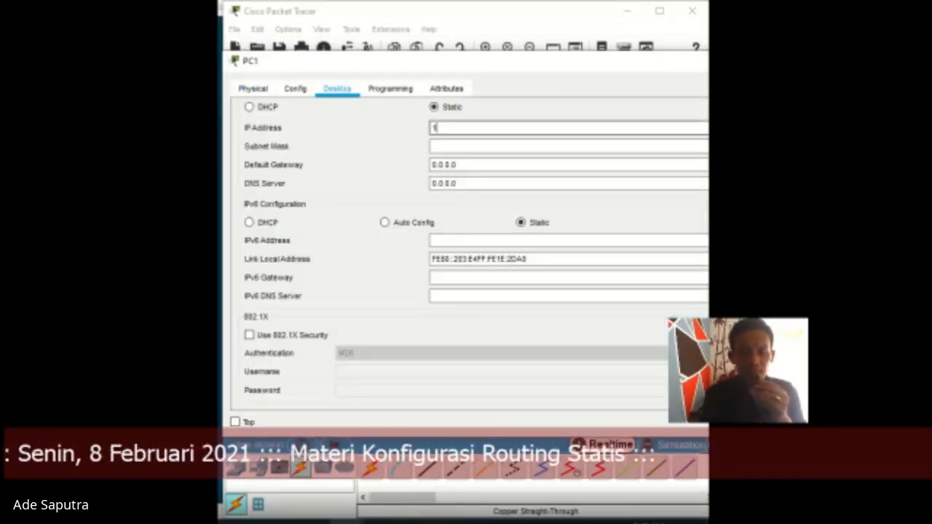
pyautogui.write('92.')
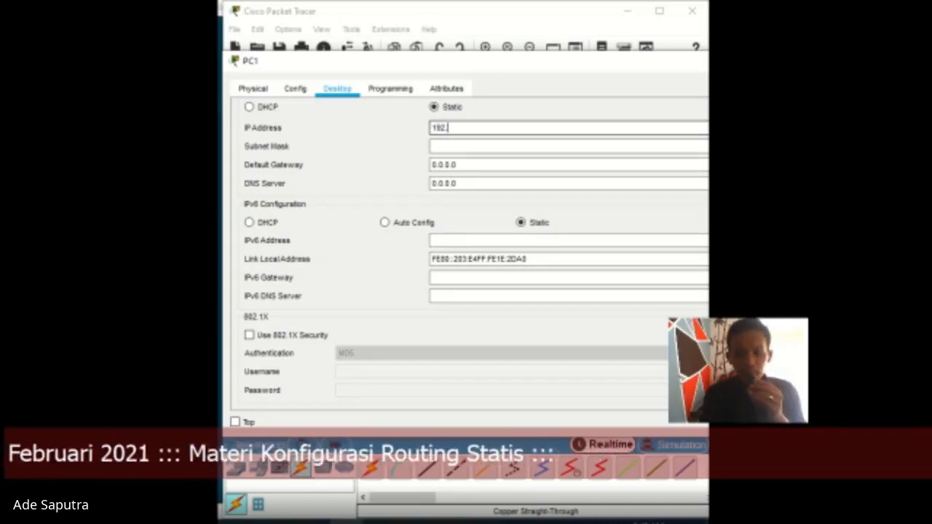
pyautogui.write('168')
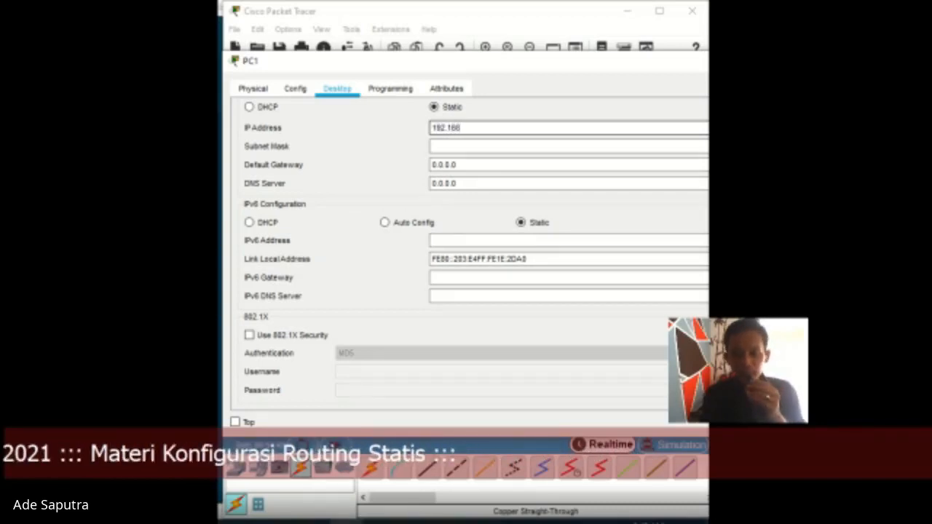
pyautogui.write('.3')
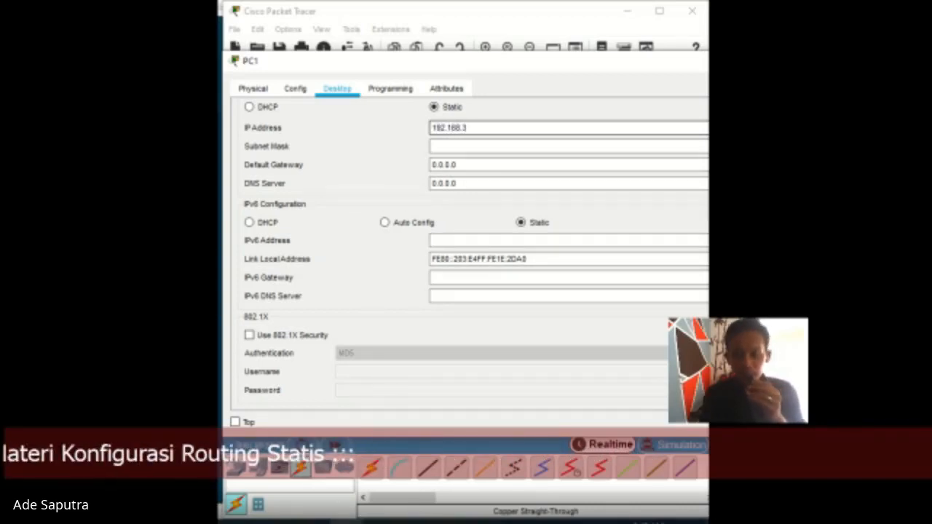
pyautogui.write('.')
pyautogui.write('2')
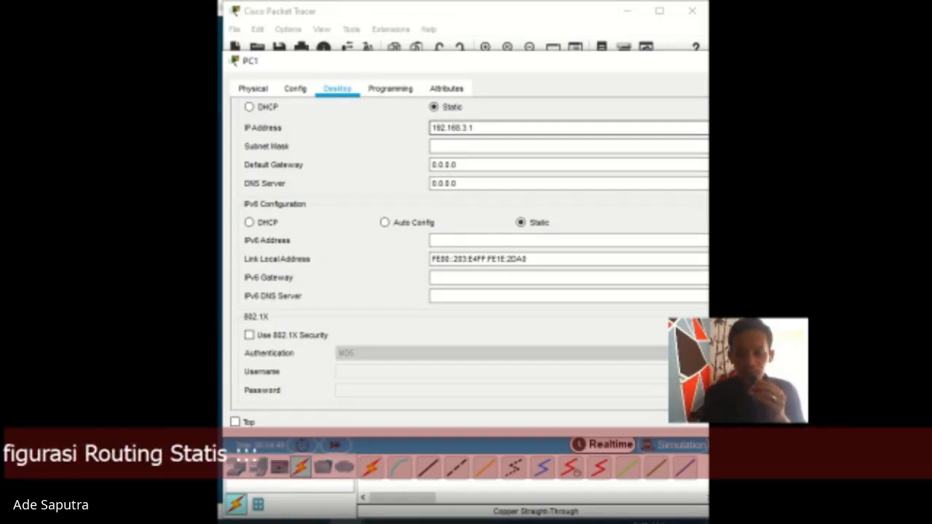
pyautogui.press('Tab')
# Set PC1's default gateway to 192.168.3.1 and close the PC1 window.
pyautogui.press('Tab')
pyautogui.write('1')
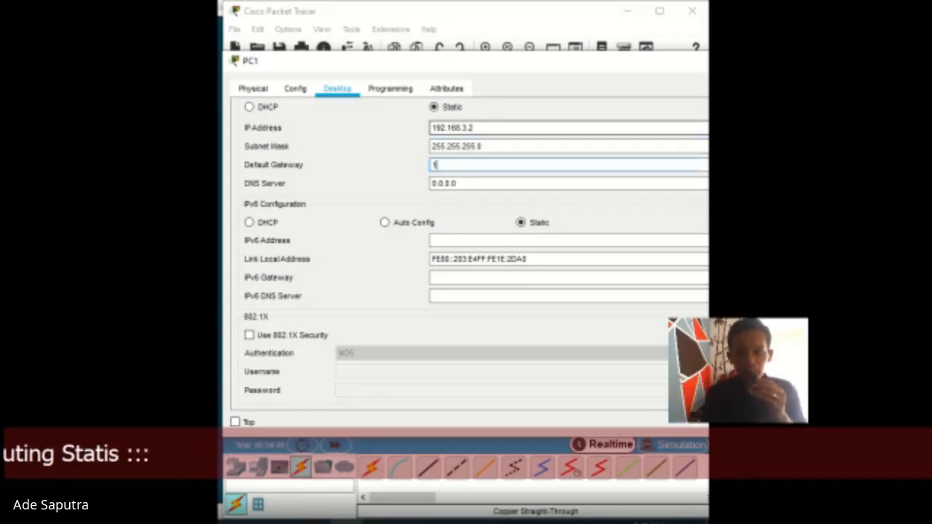
pyautogui.write('92.168')
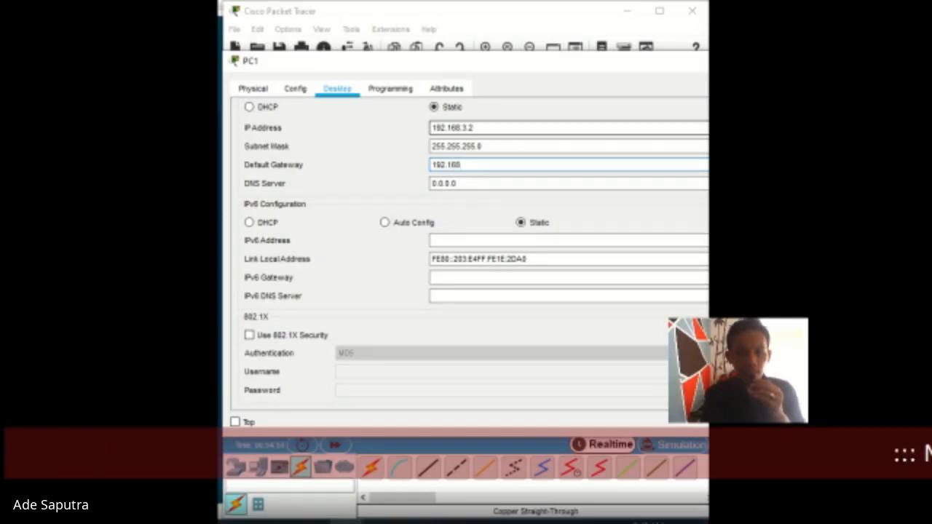
pyautogui.write('.3.1')
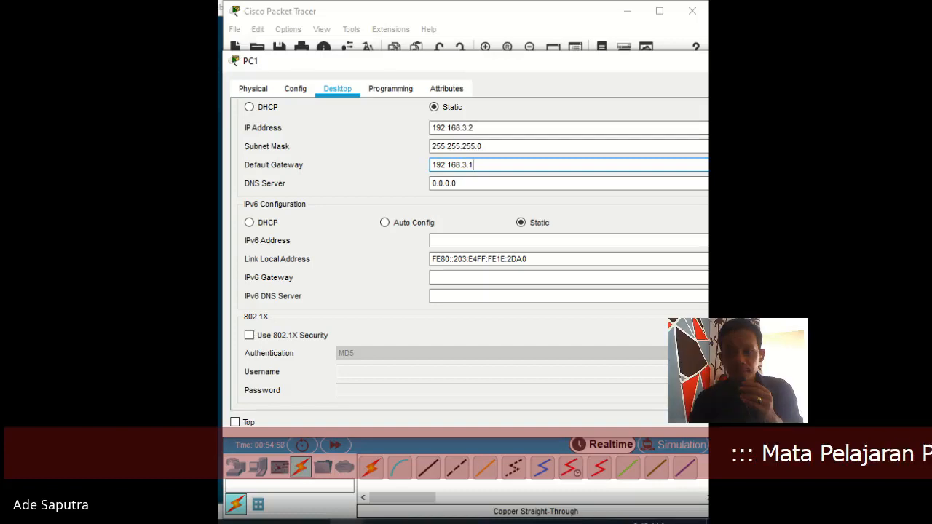
pyautogui.moveTo(618, 61); pyautogui.dragTo(334, 119)
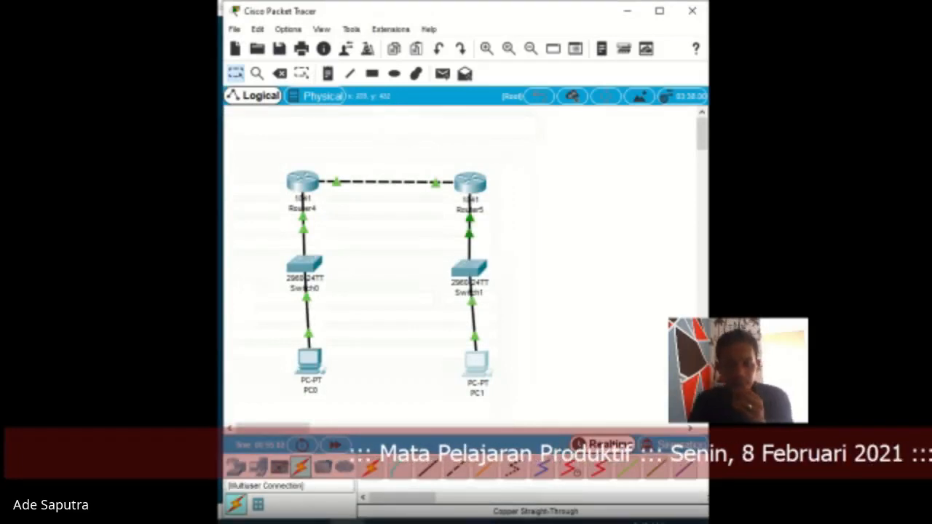
# Switch the topology to Simulation mode and play the simulation of the ICMP packets sent from PC1.
pyautogui.moveTo(269, 521)
pyautogui.click(269, 477)
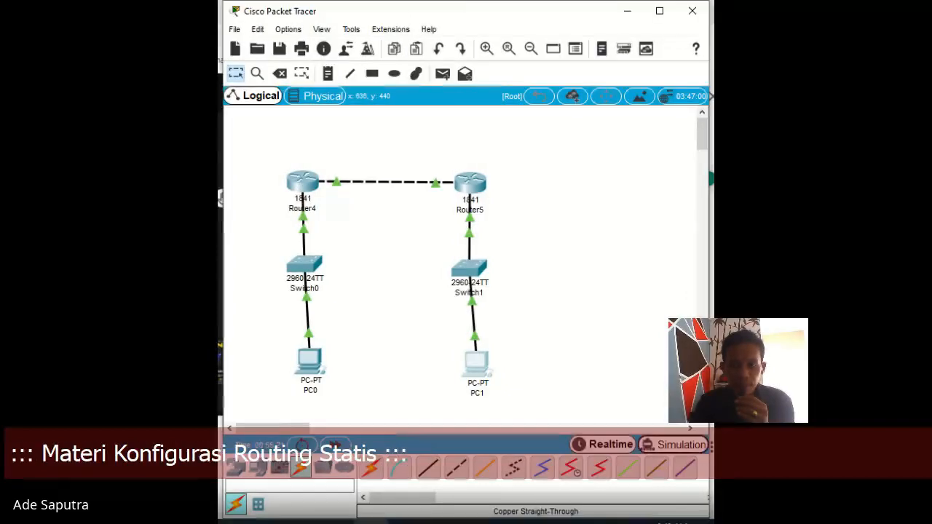
pyautogui.click(673, 445)
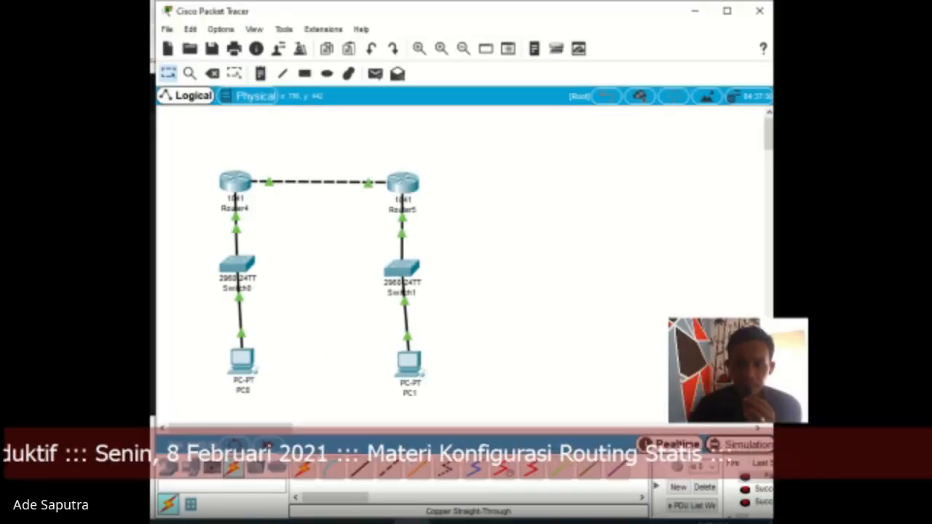
pyautogui.click(633, 321)
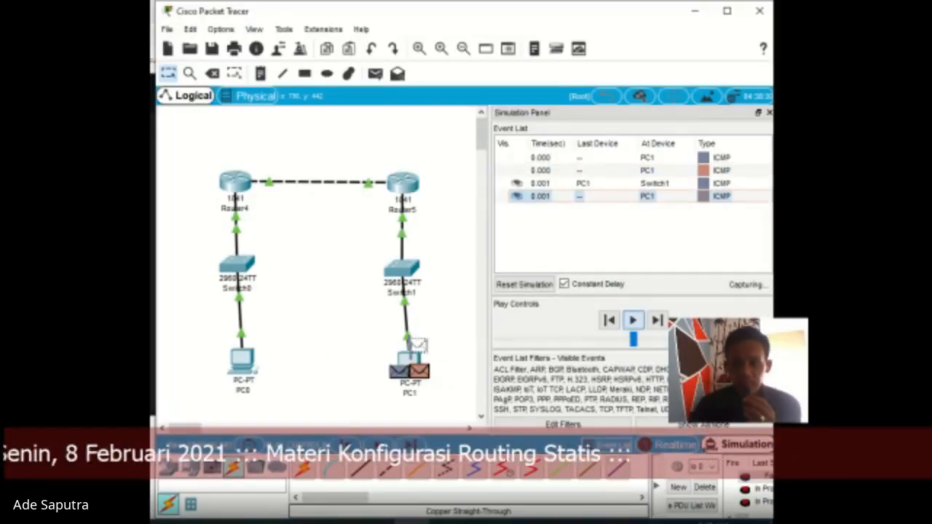